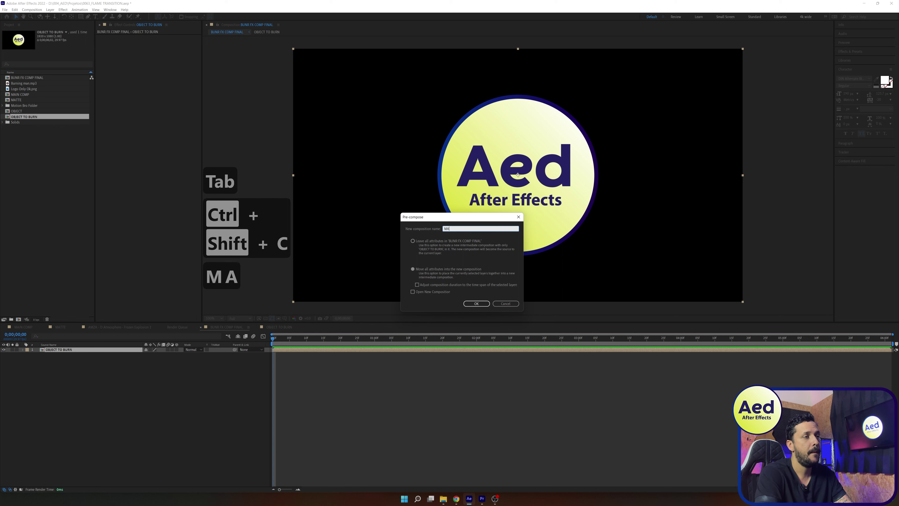
Step: Pre-compose the OBJECT TO BURN layer into a new composition named MATTE COMP, moving all attributes into it
{"action": "key", "text": "shift+BackSpace"}
{"action": "type", "text": "TE COMP"}
{"action": "key", "text": "Return"}
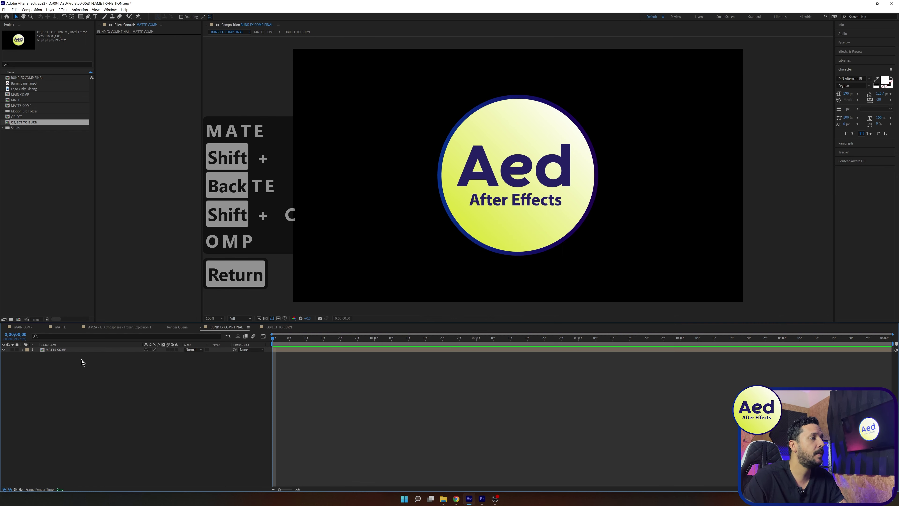
Step: Create a comp-sized white solid (FFFFFF) in MATTE COMP
{"action": "key", "text": "ctrl+y"}
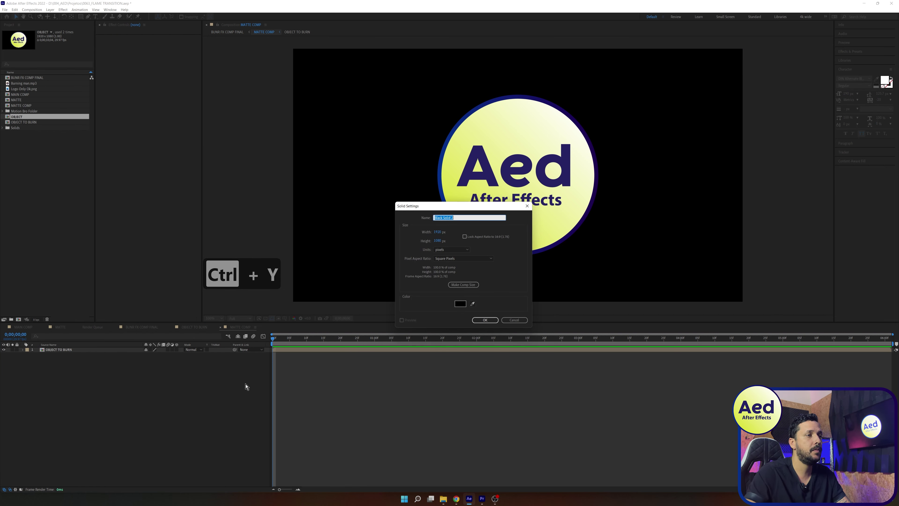
{"action": "left_click", "coordinate": [460, 303]}
{"action": "left_click_drag", "start_coordinate": [465, 301], "coordinate": [387, 235]}
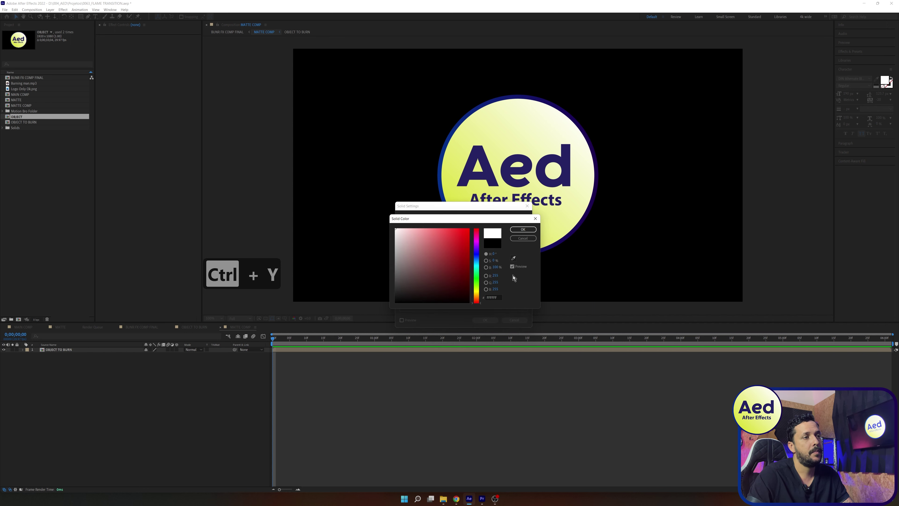
Step: Apply the CC Burn Film effect to the white solid
{"action": "type", "text": "cc bnu"}
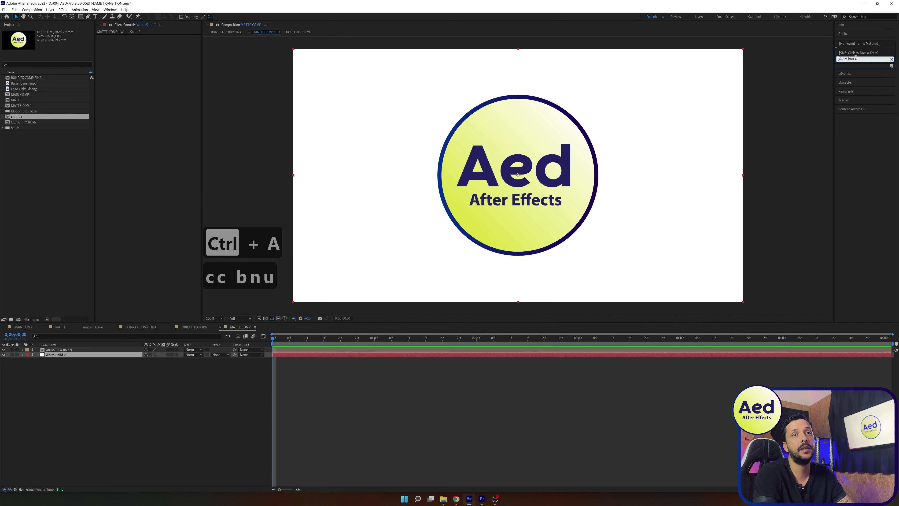
{"action": "key", "text": "BackSpace"}
{"action": "key", "text": "BackSpace"}
{"action": "type", "text": "un"}
{"action": "key", "text": "BackSpace"}
{"action": "type", "text": "rn"}
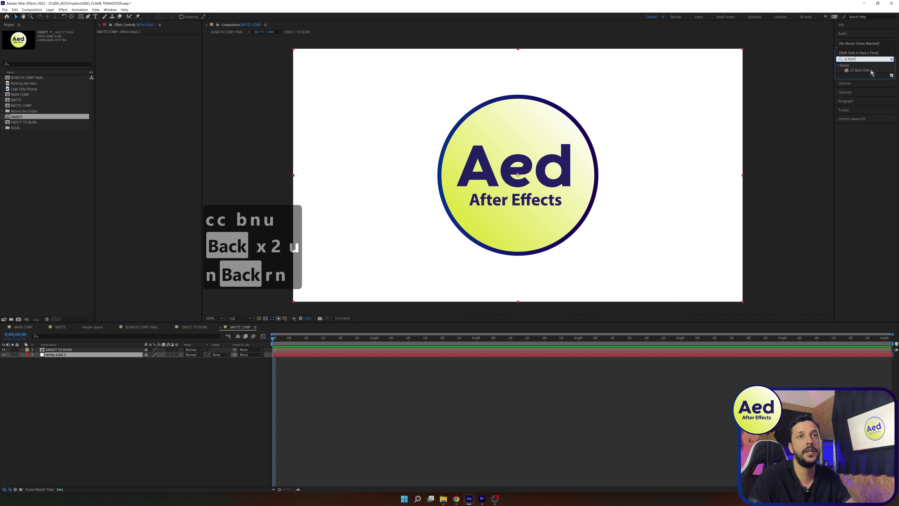
{"action": "double_click", "coordinate": [860, 70]}
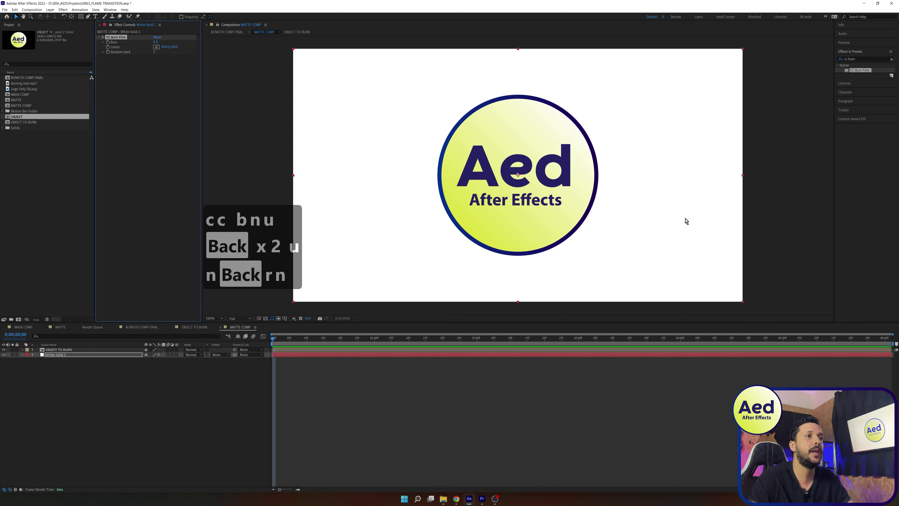
Step: Keyframe CC Burn Film's Burn at 0 on 0;00;00;20 and raise it at 0;00;02;20
{"action": "left_click_drag", "start_coordinate": [286, 343], "coordinate": [340, 343]}
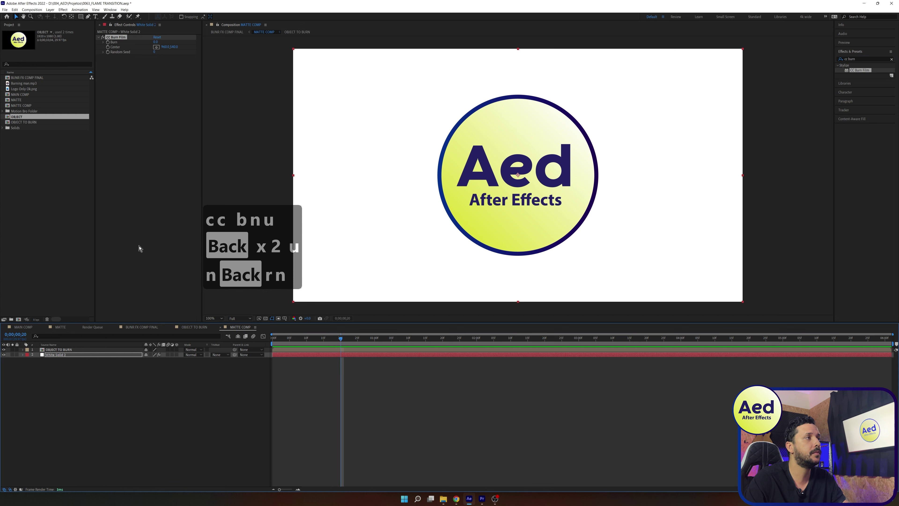
{"action": "left_click", "coordinate": [108, 43]}
{"action": "key", "text": "shift+Page_Down"}
{"action": "key", "text": "shift+Page_Down"}
{"action": "key", "text": "shift+Page_Down"}
{"action": "key", "text": "shift+Page_Down"}
{"action": "key", "text": "shift+Page_Down"}
{"action": "key", "text": "shift+Page_Down"}
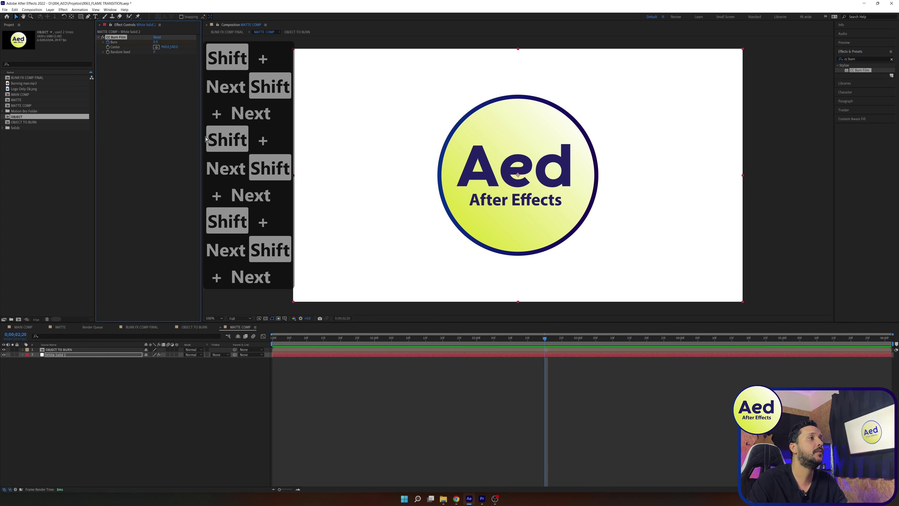
{"action": "left_click_drag", "start_coordinate": [156, 42], "coordinate": [195, 43]}
Step: Create a comp-sized red solid at the top of the MATTE COMP layer stack
{"action": "left_click", "coordinate": [123, 387]}
{"action": "right_click", "coordinate": [140, 393]}
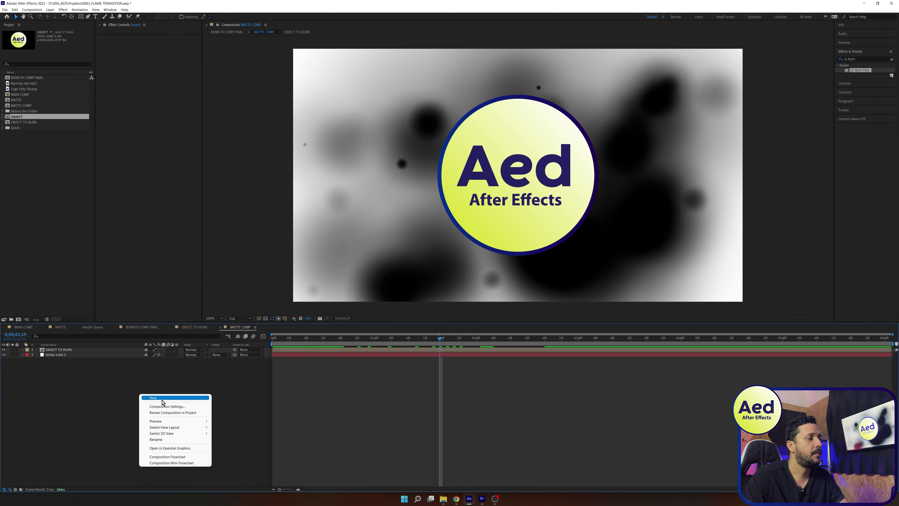
{"action": "left_click", "coordinate": [155, 391]}
{"action": "key", "text": "ctrl+y"}
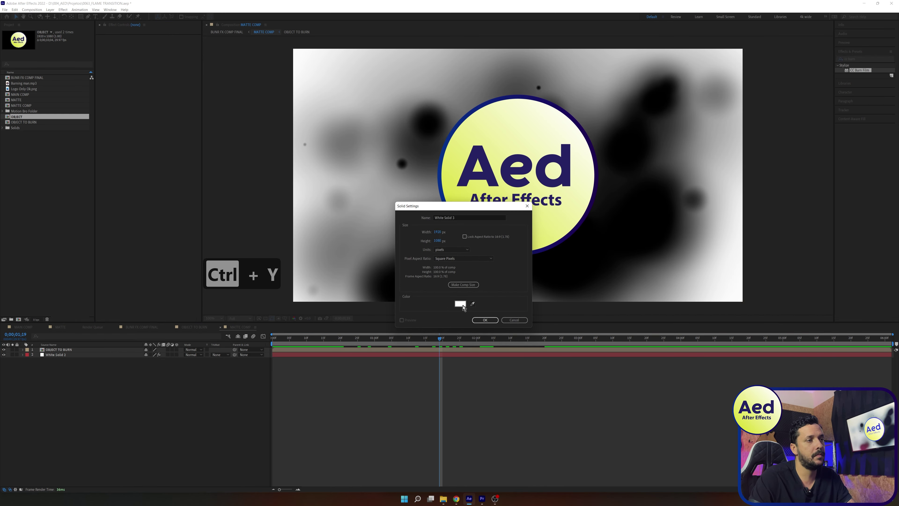
{"action": "left_click", "coordinate": [462, 304]}
{"action": "left_click", "coordinate": [469, 229]}
{"action": "left_click", "coordinate": [519, 230]}
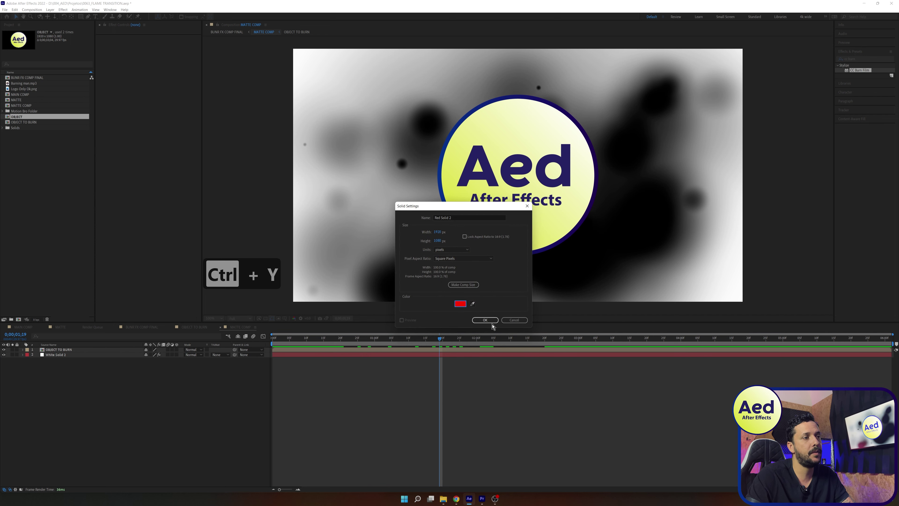
{"action": "left_click", "coordinate": [491, 322]}
Step: Apply Fractal Noise to the red solid and set the noise's transform scale to 300
{"action": "left_click", "coordinate": [876, 59]}
{"action": "key", "text": "ctrl+a"}
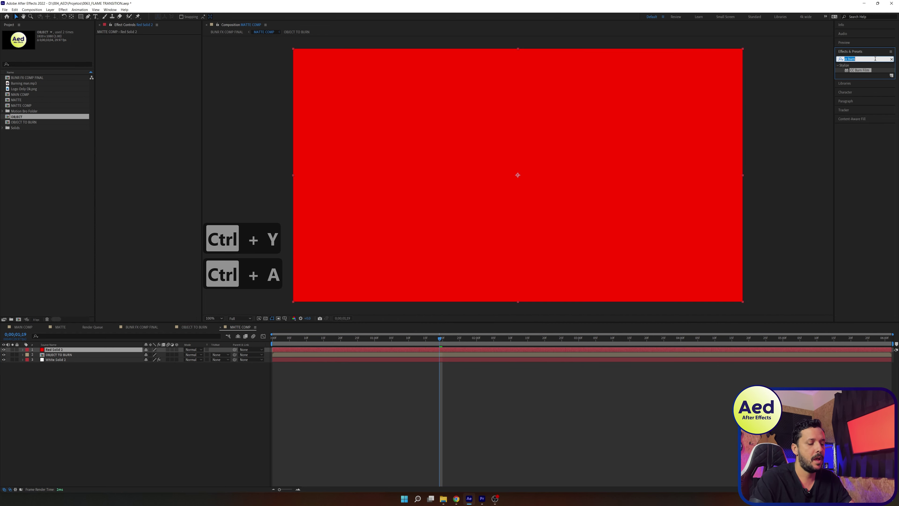
{"action": "type", "text": "fracta"}
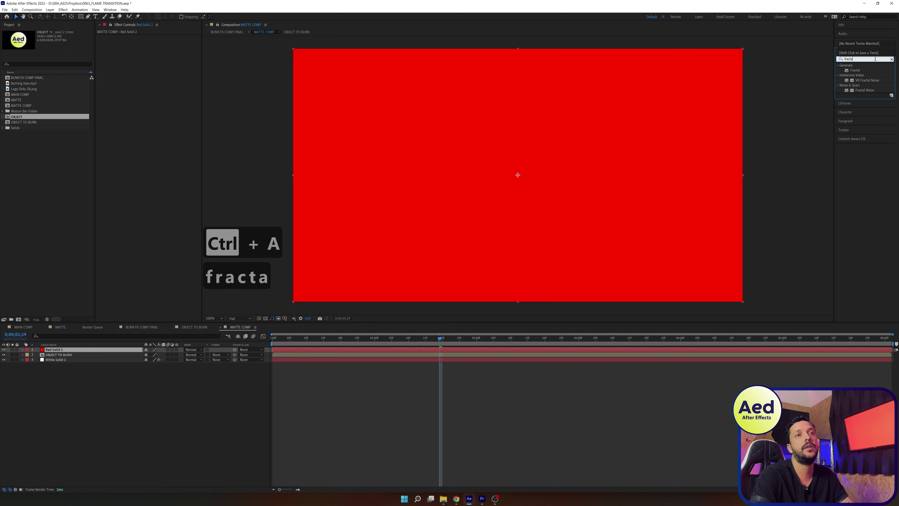
{"action": "double_click", "coordinate": [864, 90]}
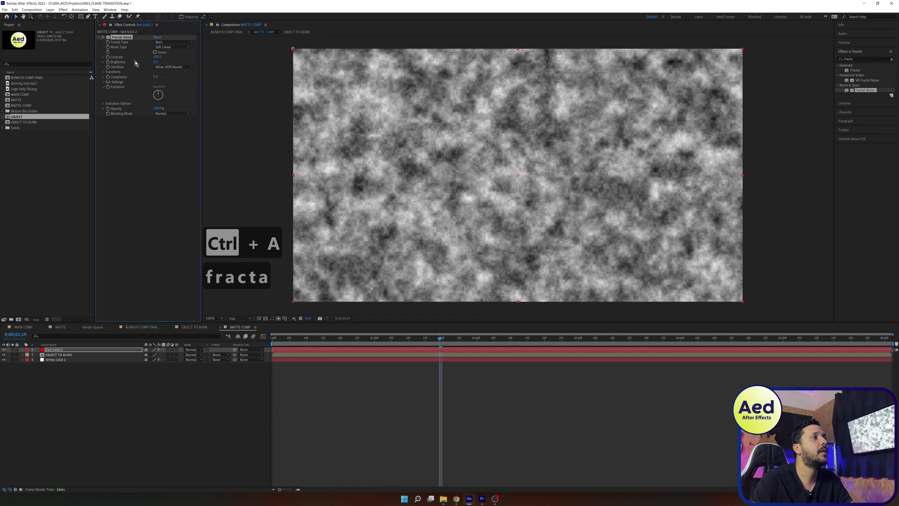
{"action": "left_click", "coordinate": [104, 72]}
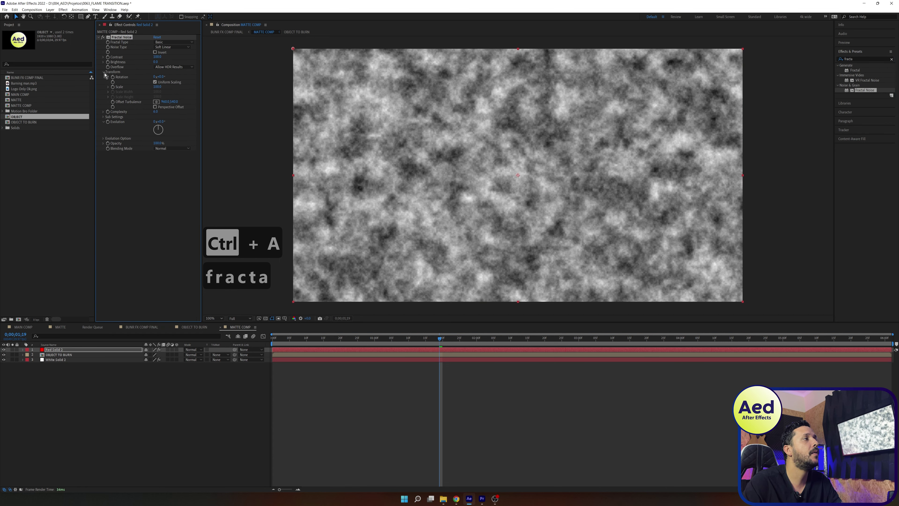
{"action": "type", "text": "300"}
{"action": "key", "text": "Return"}
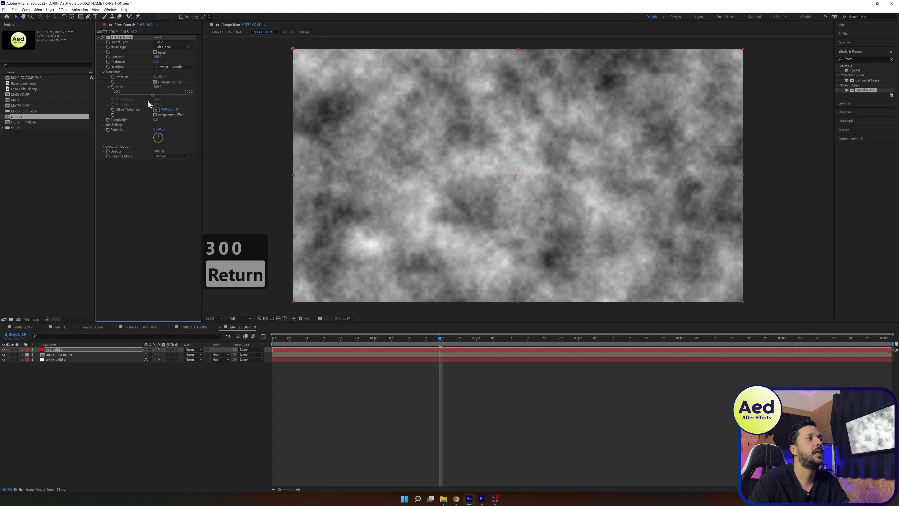
Step: Animate the Fractal Noise evolution with the expression time*100
{"action": "left_click", "coordinate": [108, 130], "text": "alt"}
{"action": "type", "text": "time"}
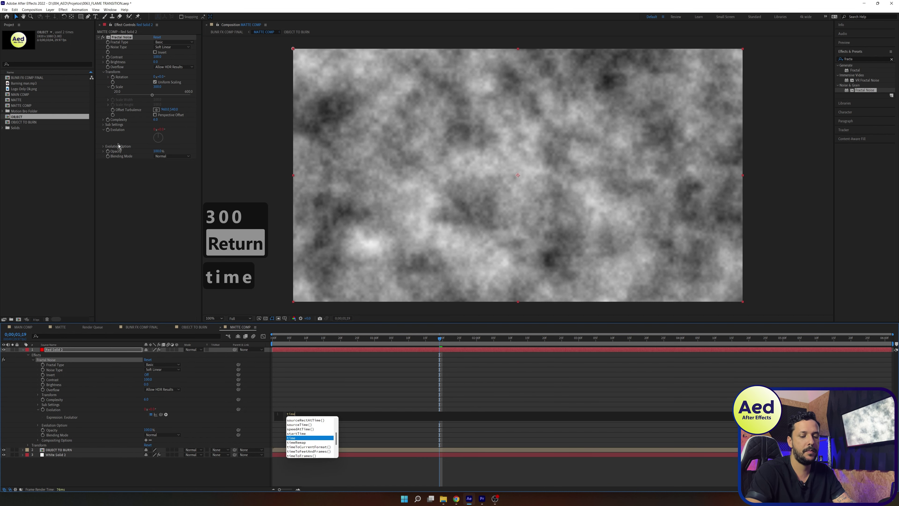
{"action": "type", "text": "*100"}
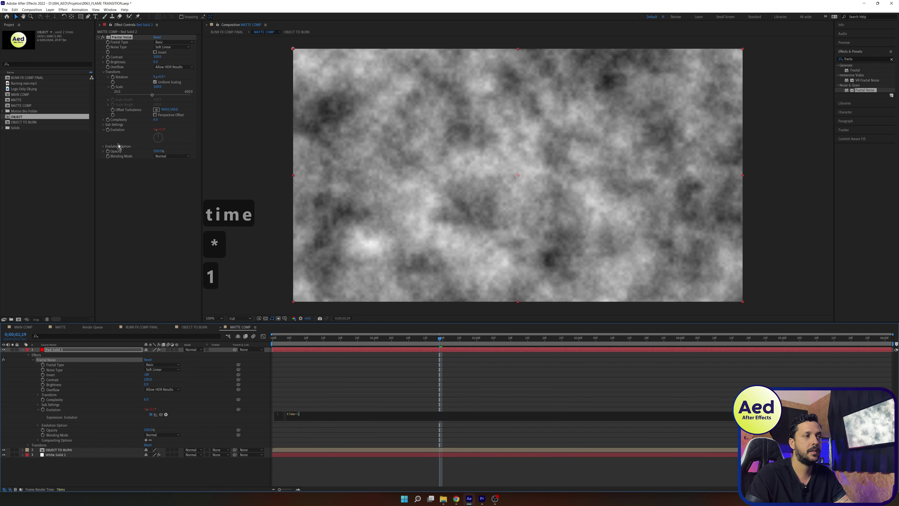
{"action": "key", "text": "Return"}
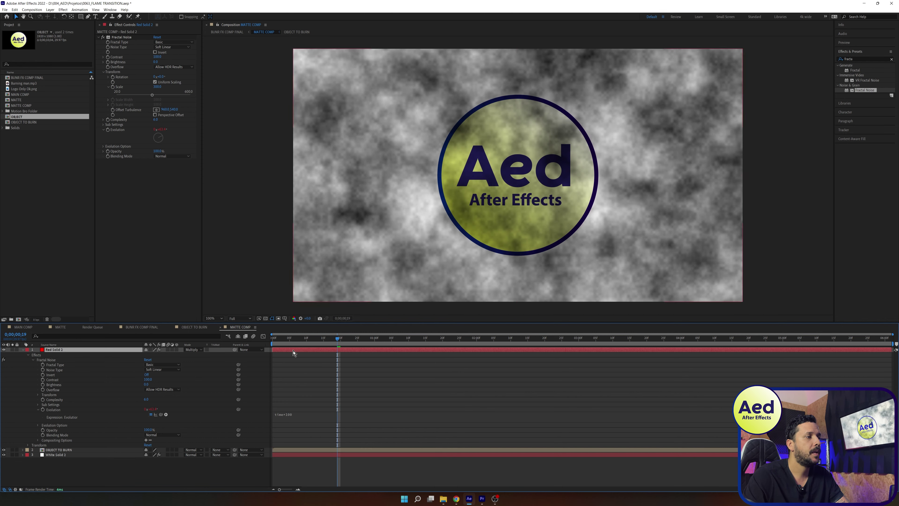
Step: Set the red noise solid's blending mode to Overlay and place it beneath the OBJECT TO BURN layer
{"action": "left_click", "coordinate": [191, 349]}
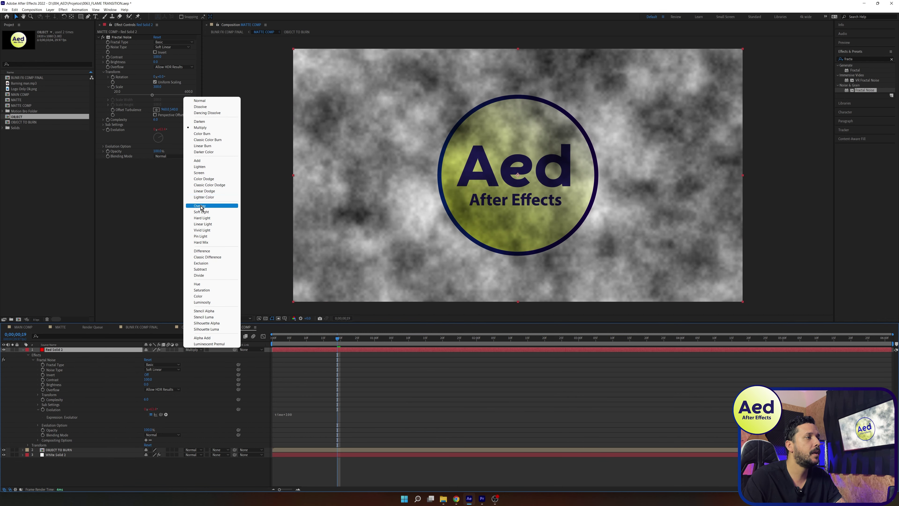
{"action": "left_click", "coordinate": [202, 204]}
{"action": "key", "text": "s"}
{"action": "key", "text": "s"}
{"action": "left_click", "coordinate": [107, 373]}
{"action": "left_click_drag", "start_coordinate": [279, 340], "coordinate": [391, 343]}
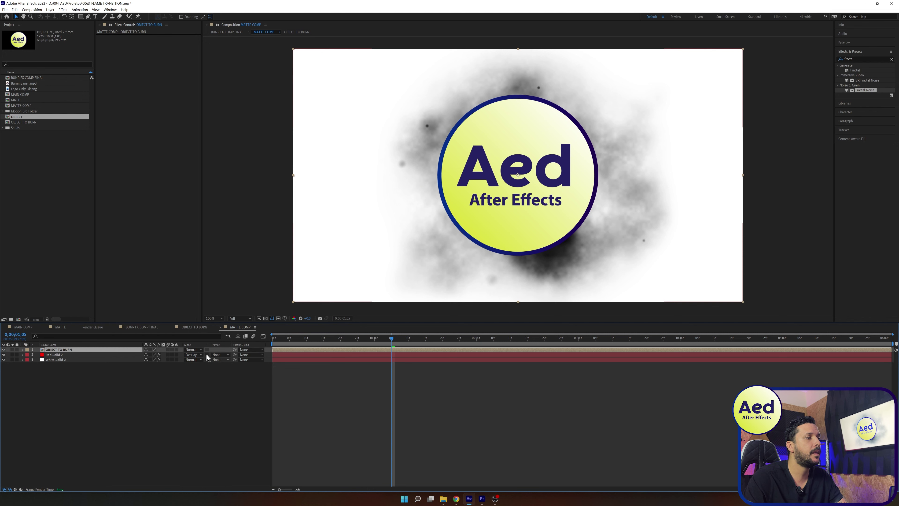
Step: Set the OBJECT TO BURN layer's blending mode to Overlay and scrub through the burn to check the blend
{"action": "left_click", "coordinate": [193, 349]}
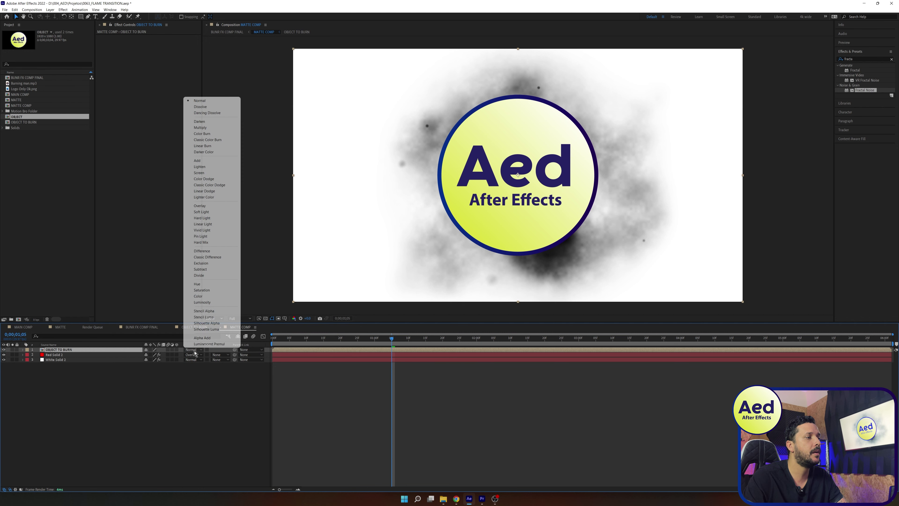
{"action": "left_click", "coordinate": [209, 205]}
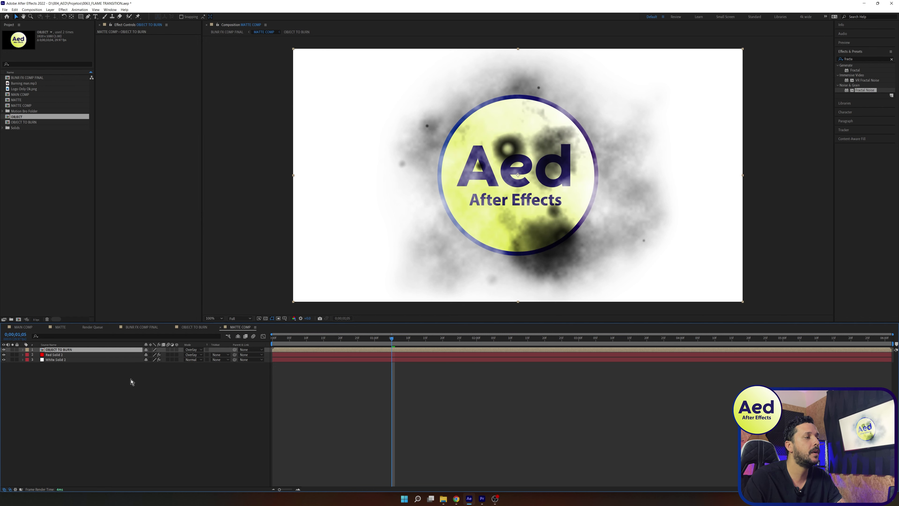
{"action": "left_click_drag", "start_coordinate": [303, 342], "coordinate": [407, 361]}
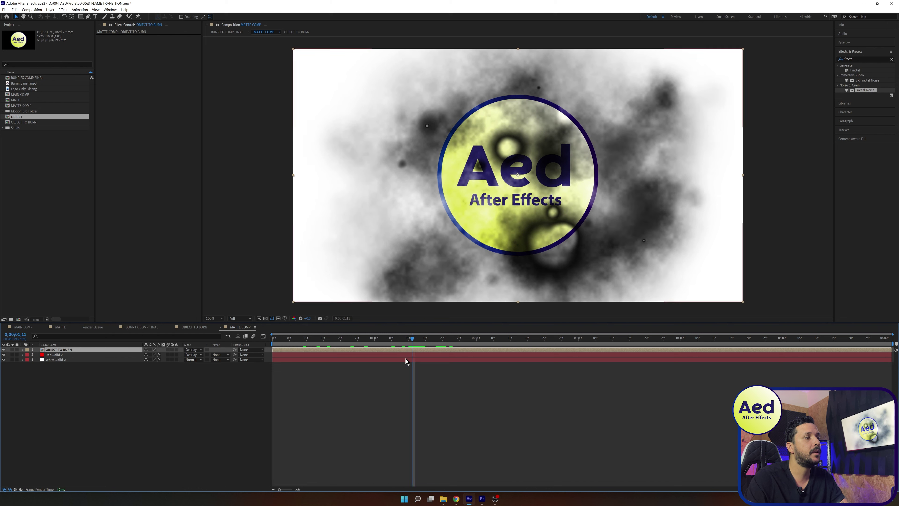
Step: Add an adjustment layer above the other MATTE COMP layers and name it COLOR
{"action": "right_click", "coordinate": [78, 378]}
{"action": "mouse_move", "coordinate": [138, 378]}
{"action": "left_click", "coordinate": [182, 424]}
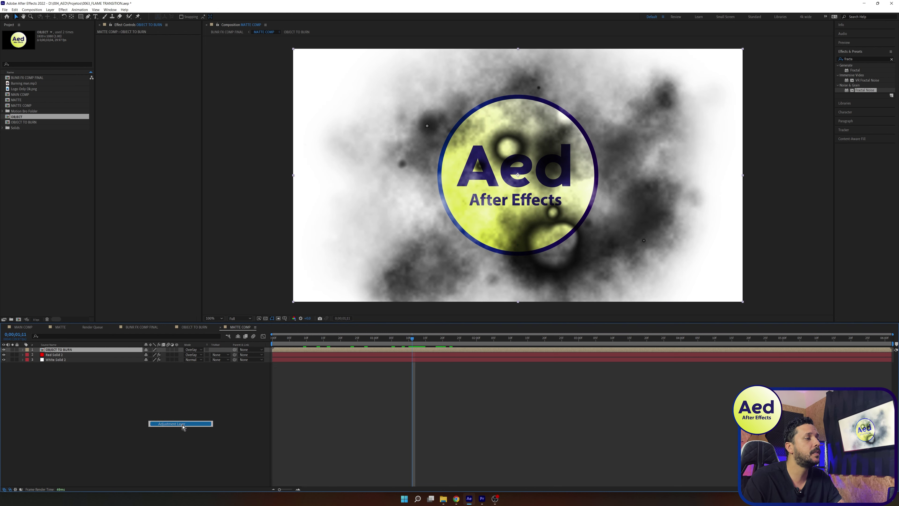
{"action": "key", "text": "Return"}
{"action": "type", "text": "COLOR"}
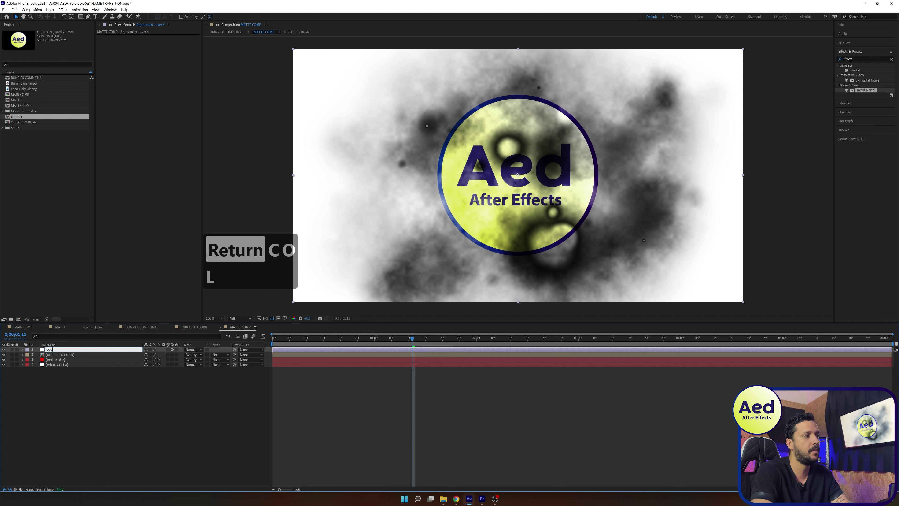
{"action": "key", "text": "Return"}
Step: Apply Brightness & Contrast to the COLOR layer with high contrast and the Use Legacy option enabled
{"action": "left_click", "coordinate": [860, 59]}
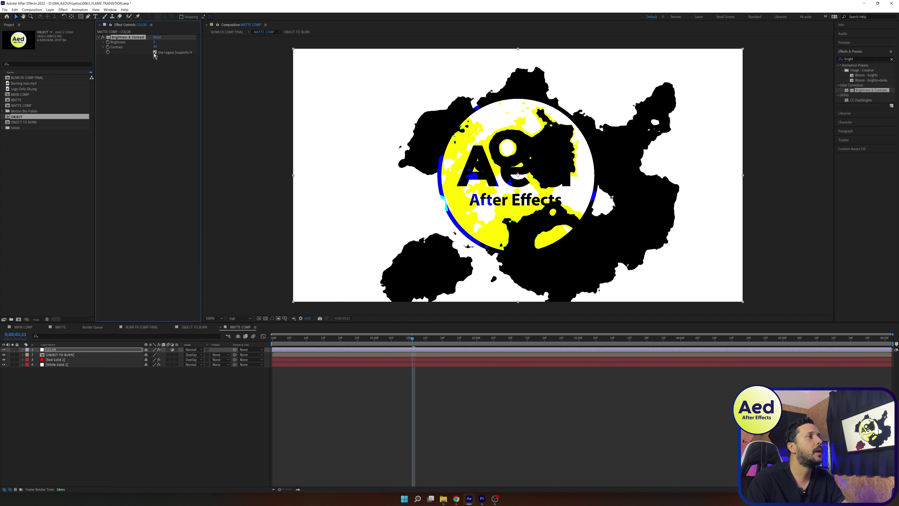
{"action": "left_click", "coordinate": [155, 53]}
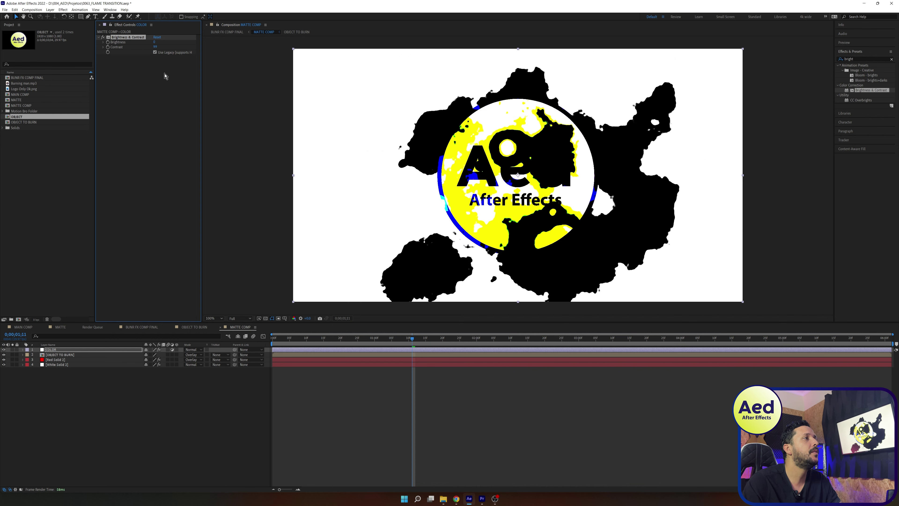
{"action": "left_click", "coordinate": [362, 403]}
Step: Apply Hue/Saturation to the OBJECT TO BURN layer, set Master Saturation to -100, and scrub through the result
{"action": "left_click", "coordinate": [353, 351]}
{"action": "left_click", "coordinate": [353, 354]}
{"action": "left_click", "coordinate": [857, 59]}
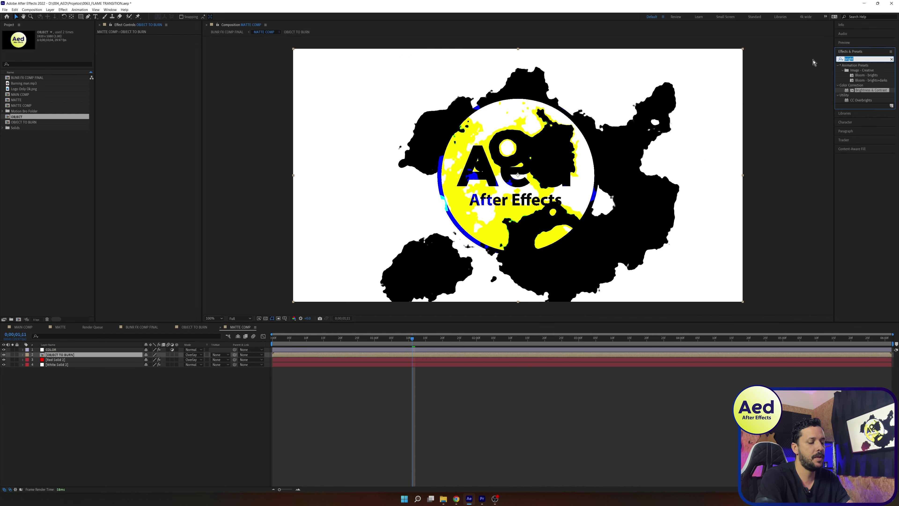
{"action": "type", "text": "hue"}
{"action": "double_click", "coordinate": [866, 89]}
{"action": "left_click_drag", "start_coordinate": [151, 90], "coordinate": [103, 91]}
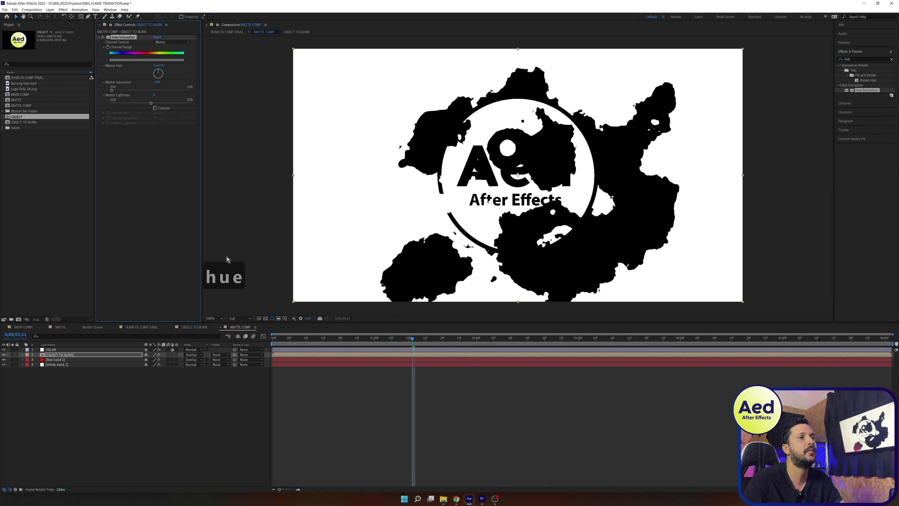
{"action": "left_click", "coordinate": [288, 393]}
{"action": "mouse_move", "coordinate": [281, 339]}
{"action": "left_mouse_down"}
{"action": "mouse_move", "coordinate": [531, 372]}
{"action": "mouse_move", "coordinate": [428, 382]}
{"action": "left_mouse_up"}
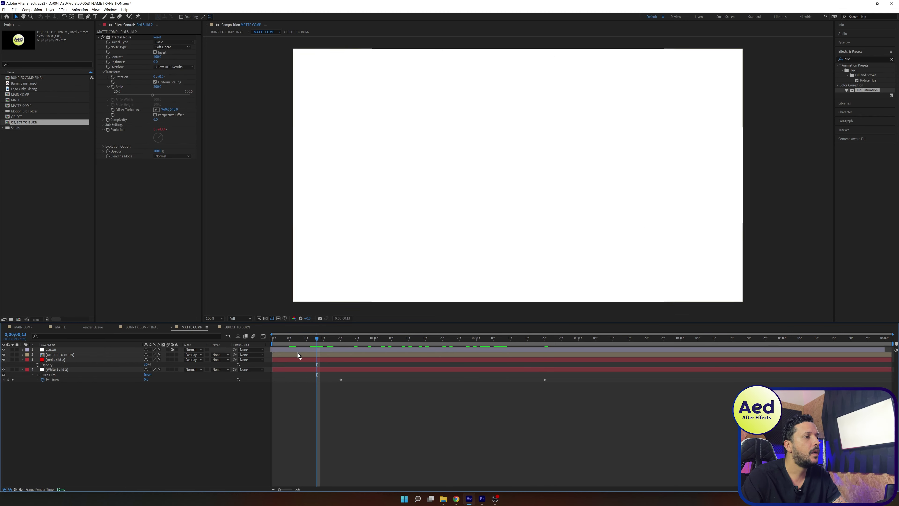
Step: Move the playhead well into the burn and apply Solid Composite to the White Solid 1 layer
{"action": "left_click", "coordinate": [309, 351]}
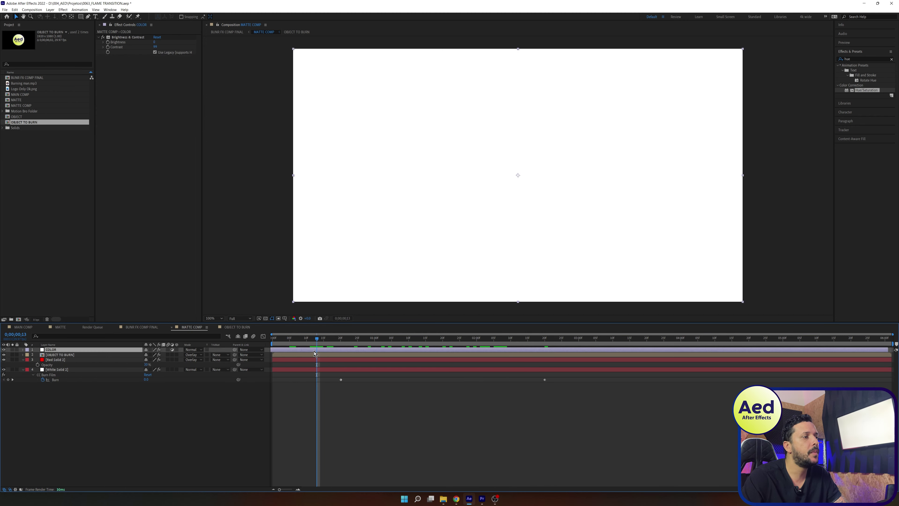
{"action": "left_click_drag", "start_coordinate": [307, 343], "coordinate": [456, 353]}
{"action": "left_click", "coordinate": [65, 360]}
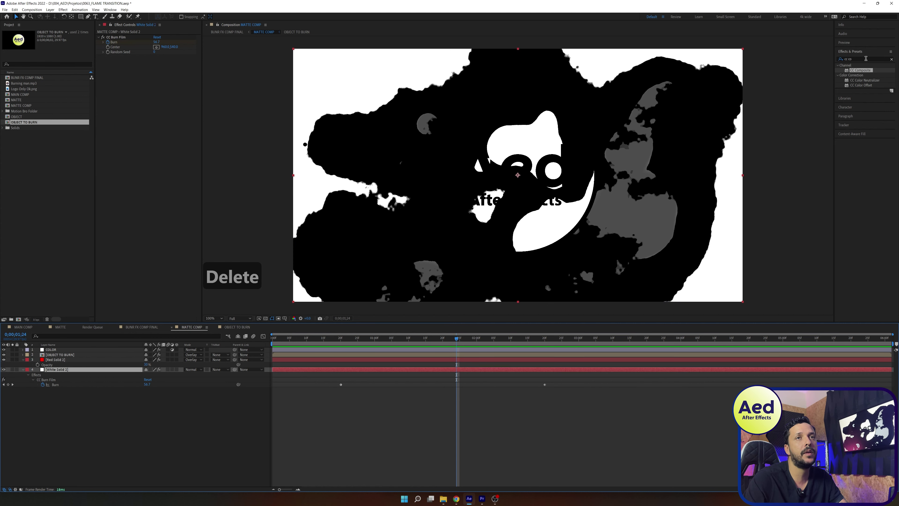
{"action": "double_click", "coordinate": [865, 58]}
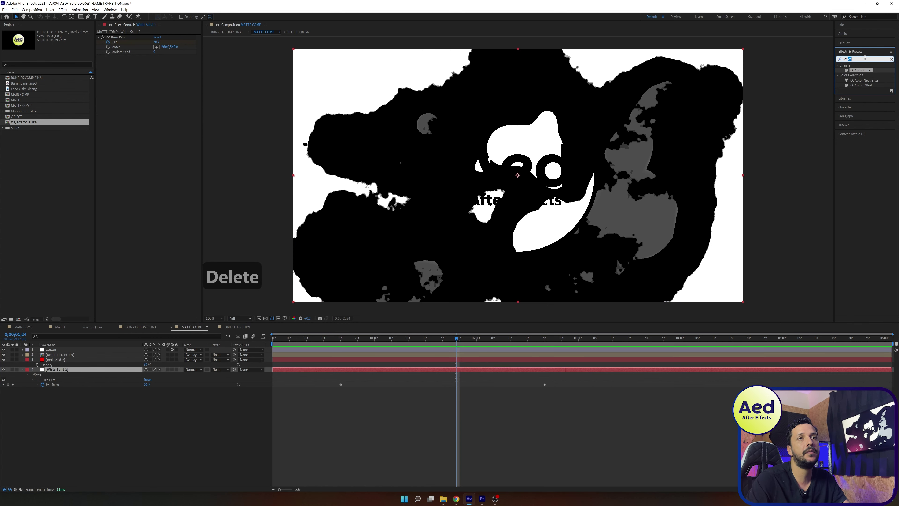
{"action": "type", "text": "solid"}
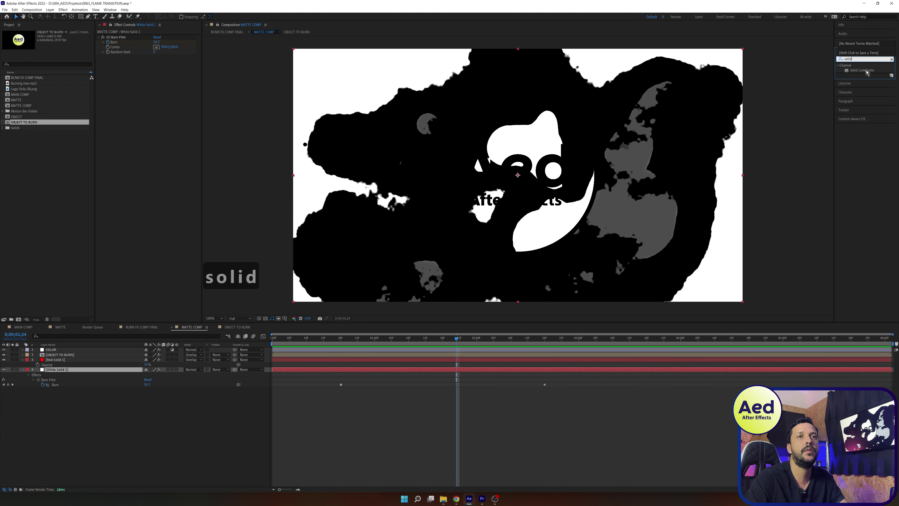
{"action": "left_click_drag", "start_coordinate": [862, 70], "coordinate": [133, 113]}
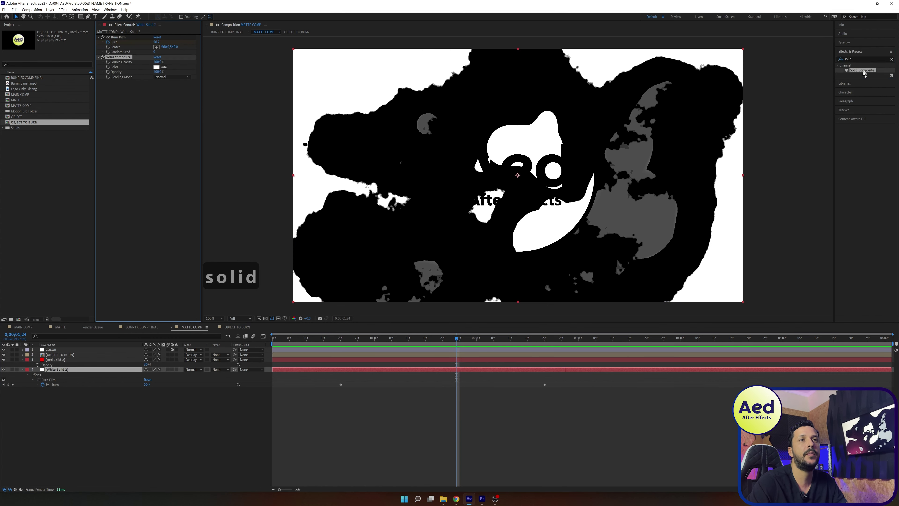
Step: Set the Solid Composite color to black (000000) and scrub through the burn to check the matte
{"action": "left_click", "coordinate": [155, 67]}
{"action": "left_click", "coordinate": [470, 302]}
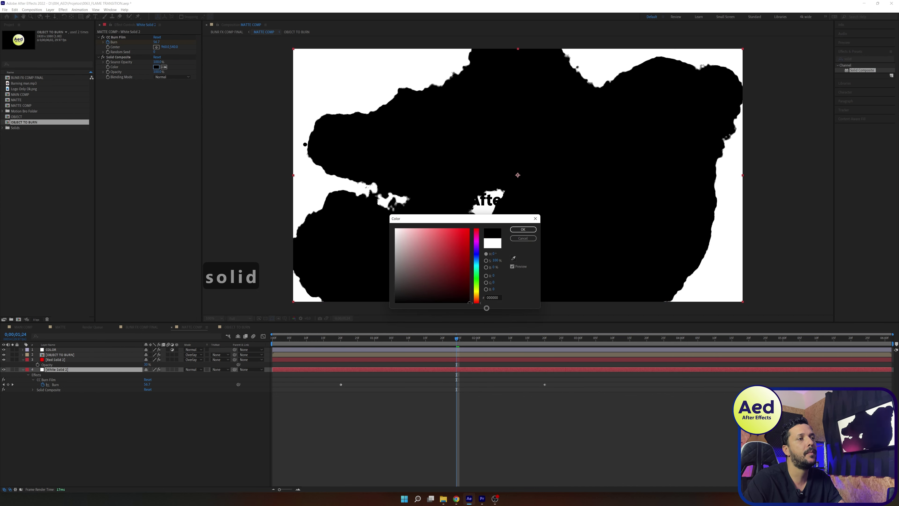
{"action": "left_click", "coordinate": [530, 229]}
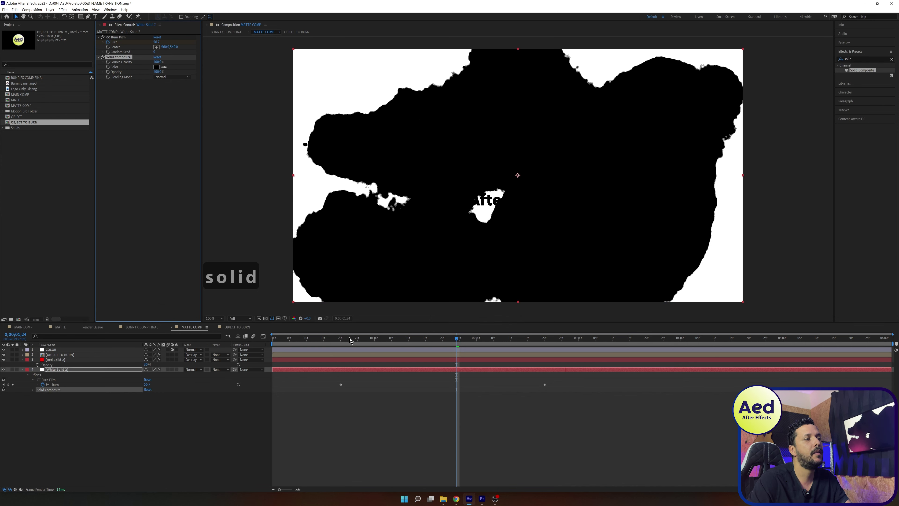
{"action": "mouse_move", "coordinate": [349, 340]}
{"action": "left_mouse_down"}
{"action": "mouse_move", "coordinate": [511, 342]}
{"action": "mouse_move", "coordinate": [370, 345]}
{"action": "mouse_move", "coordinate": [474, 362]}
{"action": "mouse_move", "coordinate": [465, 392]}
{"action": "mouse_move", "coordinate": [449, 392]}
{"action": "left_mouse_up"}
Step: Apply Gaussian Blur to the OBJECT TO BURN layer and place it above Hue/Saturation in the effect order
{"action": "left_click", "coordinate": [287, 350]}
{"action": "left_click", "coordinate": [288, 354]}
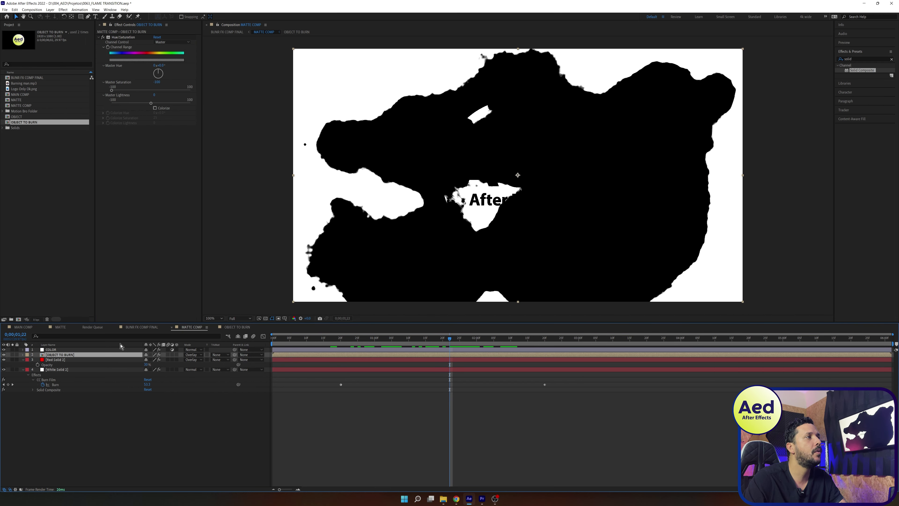
{"action": "left_click", "coordinate": [854, 58]}
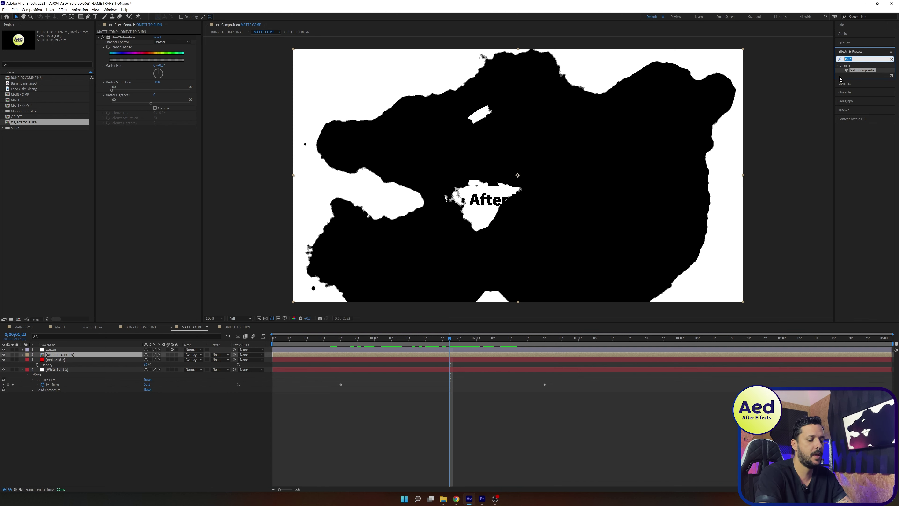
{"action": "type", "text": "c"}
{"action": "key", "text": "BackSpace"}
{"action": "type", "text": "gaus"}
{"action": "double_click", "coordinate": [865, 70]}
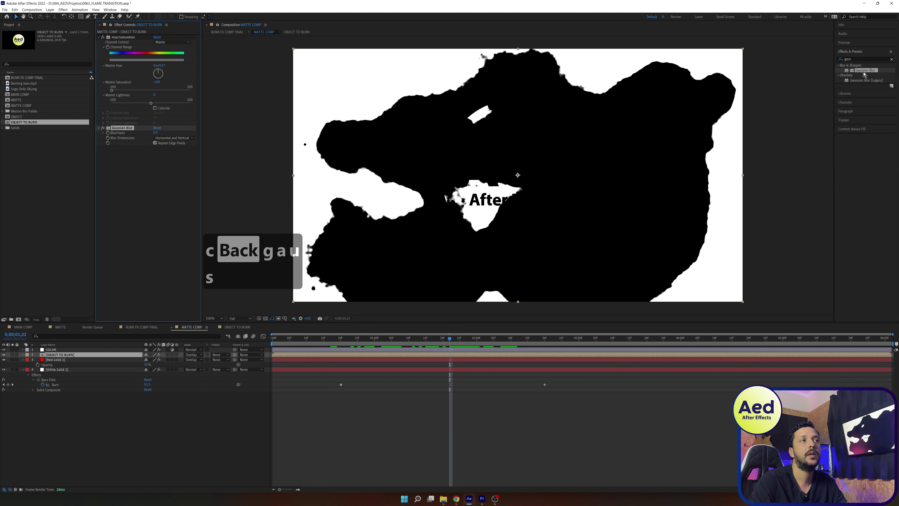
{"action": "left_click_drag", "start_coordinate": [124, 38], "coordinate": [133, 174]}
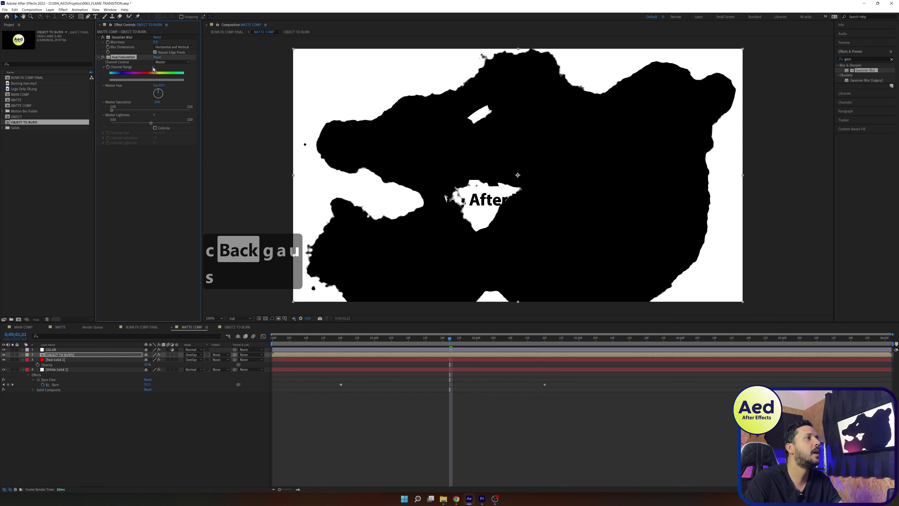
Step: Set the Gaussian Blur's Blurriness to 30 and scrub through the burn to check the edges
{"action": "left_click", "coordinate": [153, 42]}
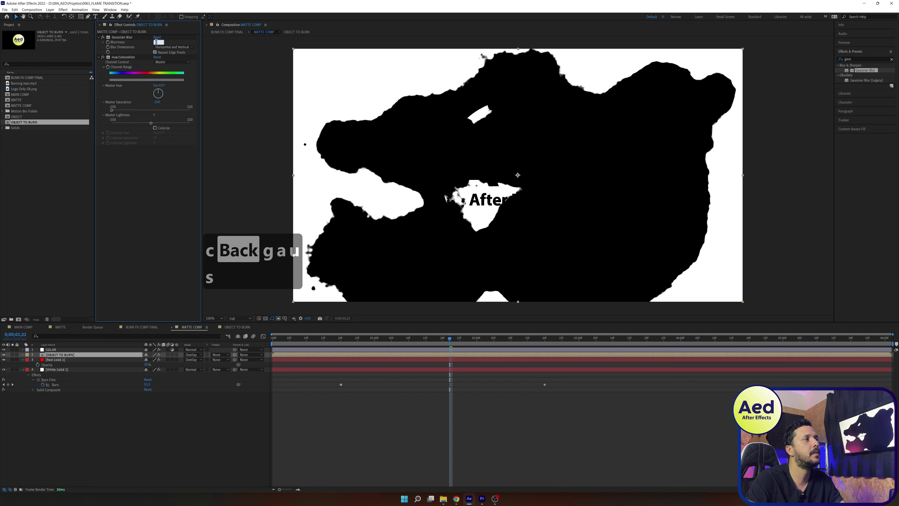
{"action": "type", "text": "30"}
{"action": "key", "text": "Return"}
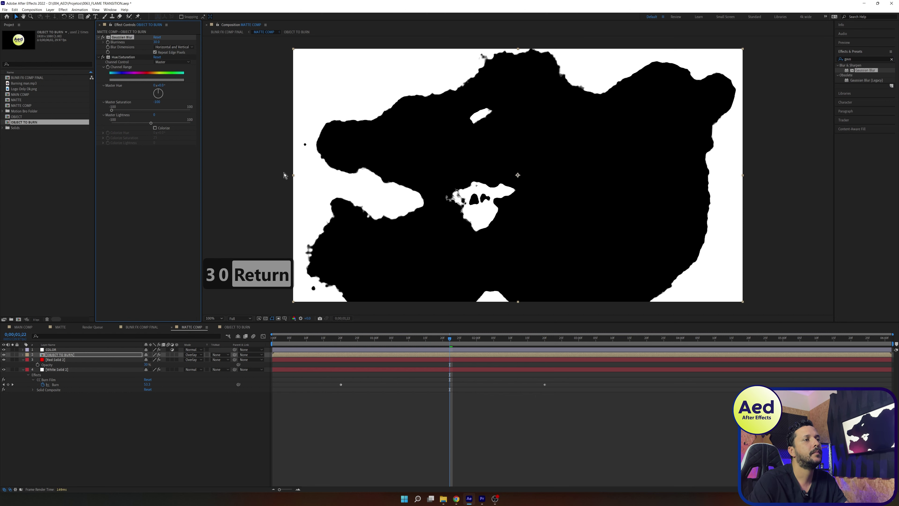
{"action": "left_click_drag", "start_coordinate": [329, 341], "coordinate": [431, 359]}
Step: Save the project, switch to the final burn composition and add OBJECT TO BURN beneath the MATTE COMP layer
{"action": "key", "text": "ctrl+s"}
{"action": "key", "text": "Tab"}
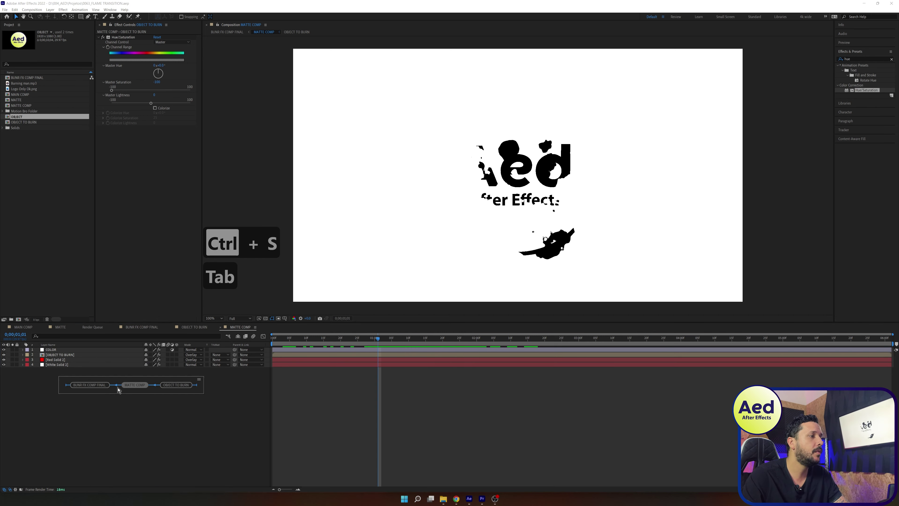
{"action": "left_click", "coordinate": [99, 390]}
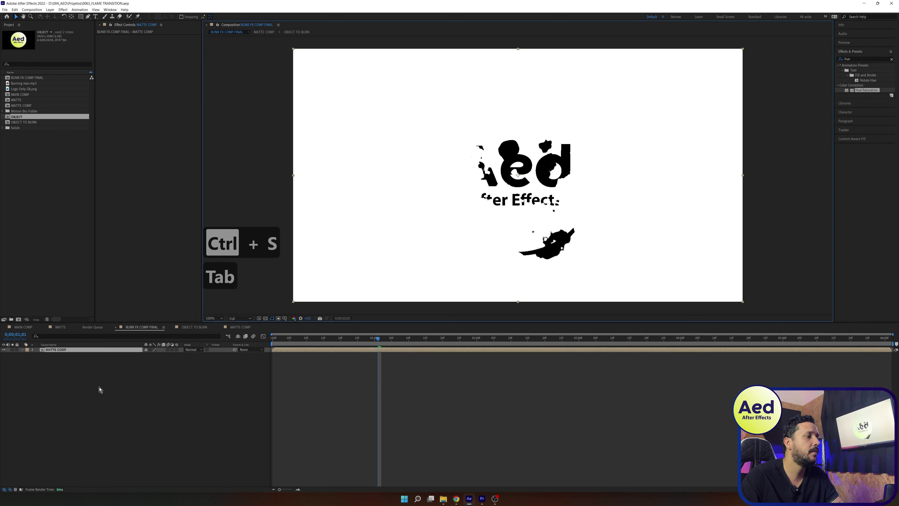
{"action": "left_click", "coordinate": [313, 339]}
{"action": "left_click_drag", "start_coordinate": [19, 123], "coordinate": [87, 363]}
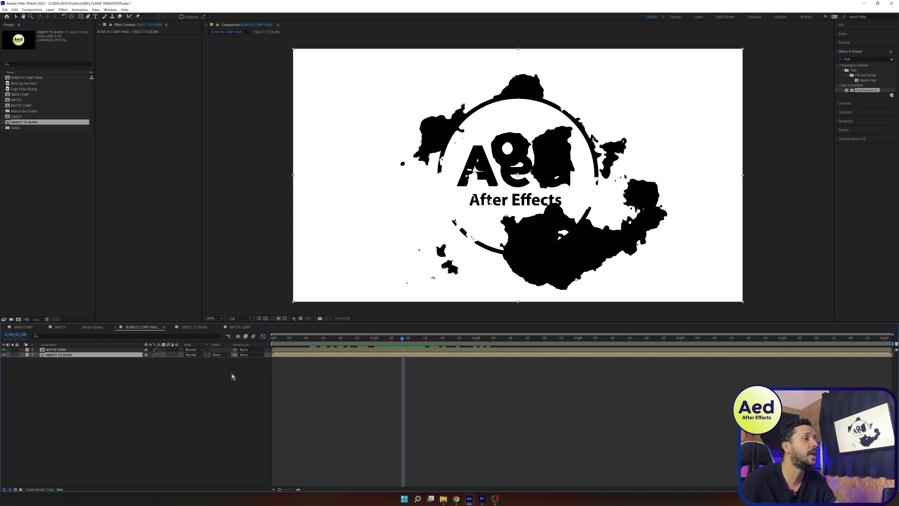
Step: Temporarily hide the MATTE COMP layer to check the OBJECT TO BURN layer beneath it during playback
{"action": "left_click", "coordinate": [323, 339]}
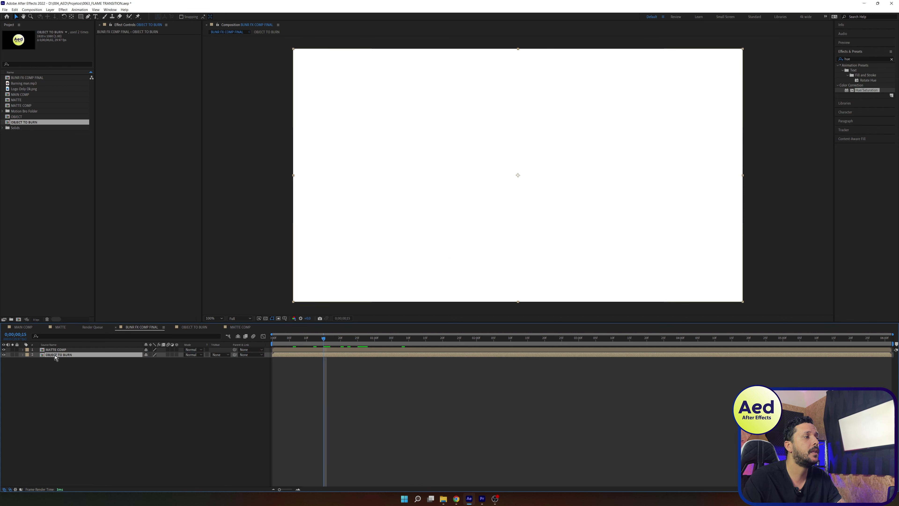
{"action": "left_click", "coordinate": [3, 349]}
{"action": "key", "text": "space"}
{"action": "left_click", "coordinate": [4, 351]}
Step: Rename the MATTE COMP layer as MATTE PRINCIPAL
{"action": "left_click", "coordinate": [85, 350]}
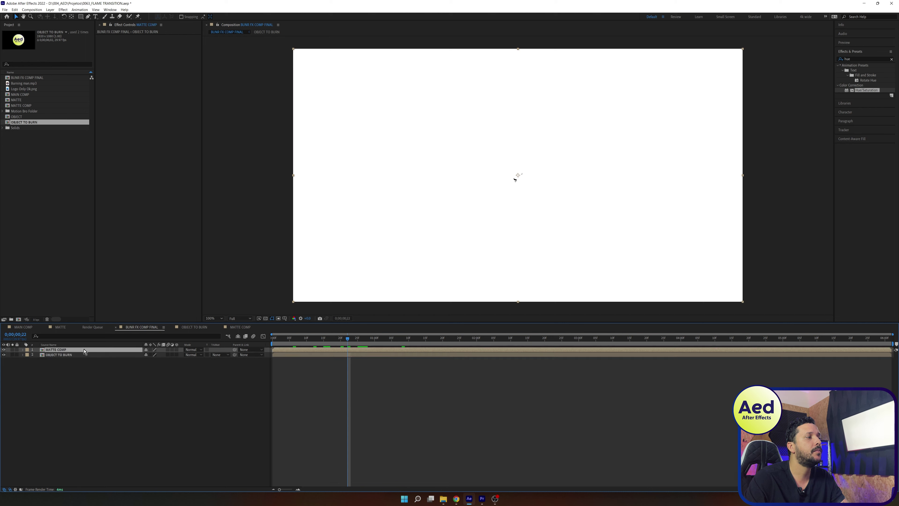
{"action": "key", "text": "Return"}
{"action": "key", "text": "BackSpace"}
{"action": "key", "text": "BackSpace"}
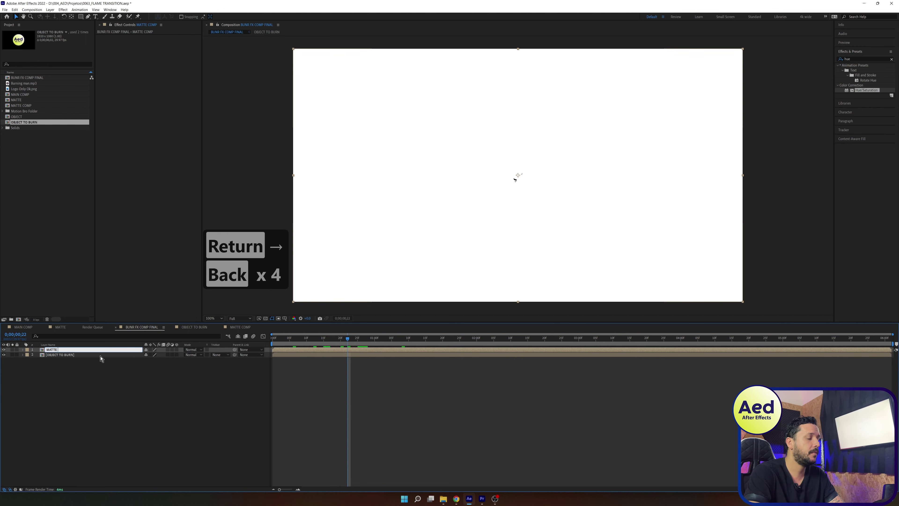
{"action": "type", "text": "PRINCIPAL"}
{"action": "key", "text": "Return"}
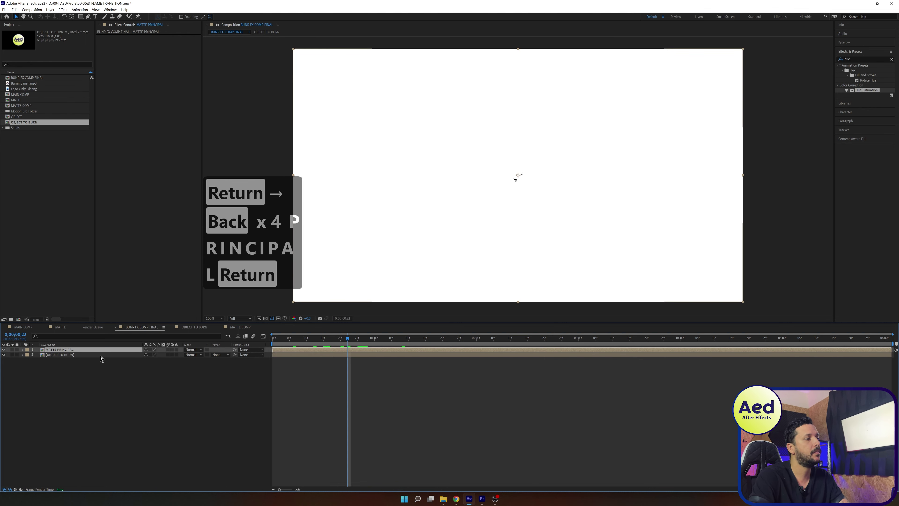
Step: Play back the matte animation in the final burn composition
{"action": "left_click", "coordinate": [250, 379]}
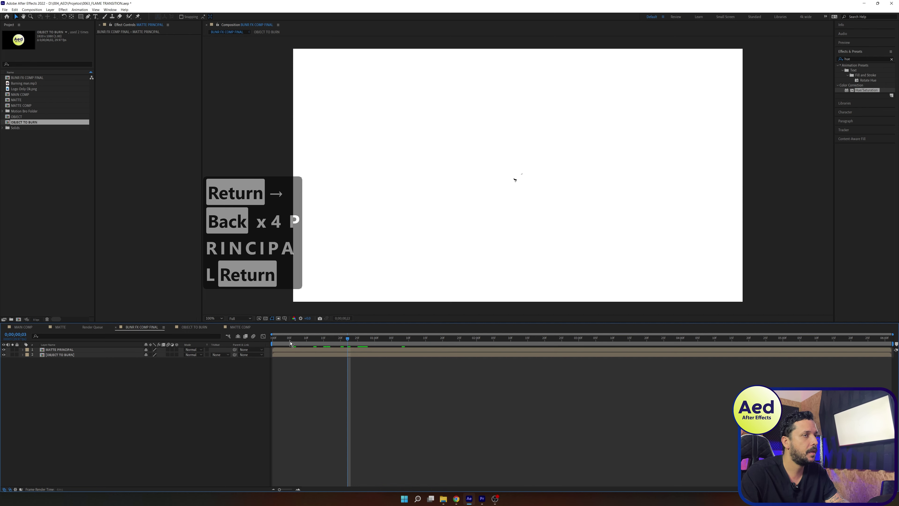
{"action": "key", "text": "space"}
{"action": "key", "text": "space"}
Step: Apply Fast Box Blur to the MATTE PRINCIPAL layer with a Blur Radius of 15
{"action": "left_click", "coordinate": [101, 354]}
{"action": "left_click", "coordinate": [117, 349]}
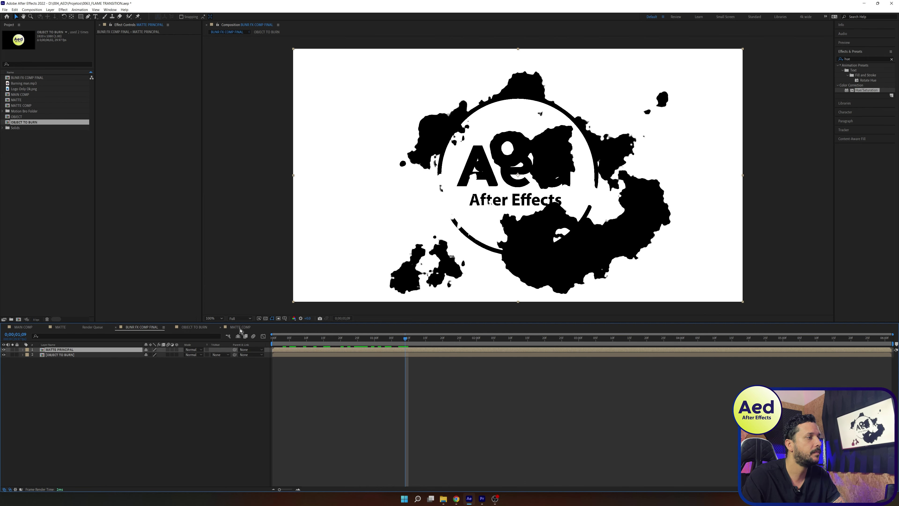
{"action": "left_click", "coordinate": [844, 59]}
{"action": "type", "text": "fast"}
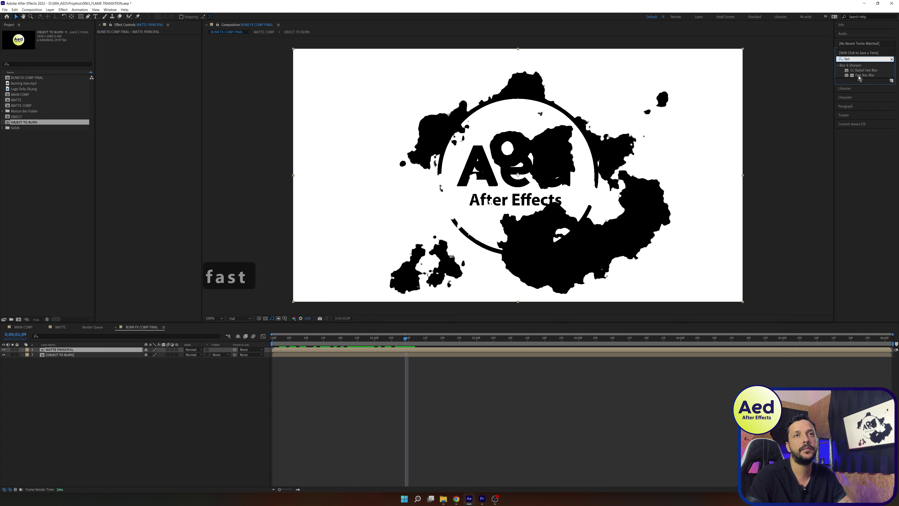
{"action": "double_click", "coordinate": [864, 75]}
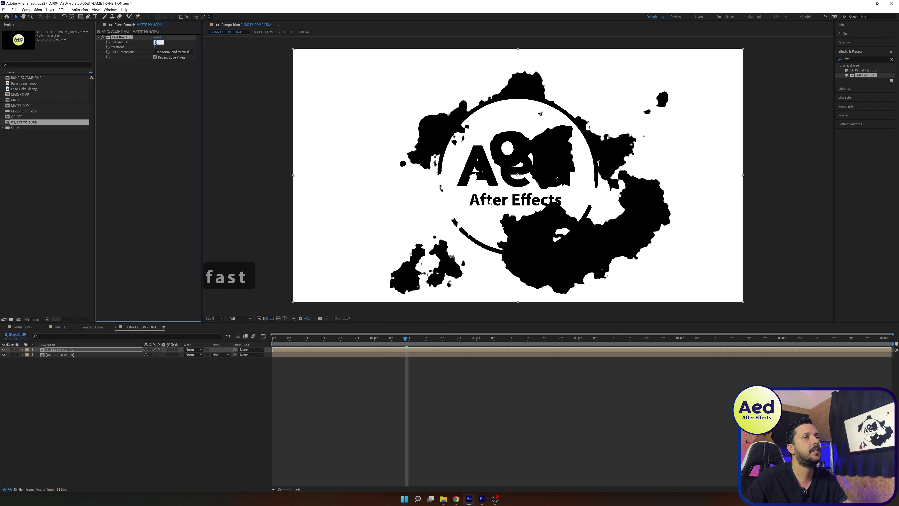
{"action": "type", "text": "30"}
{"action": "key", "text": "Return"}
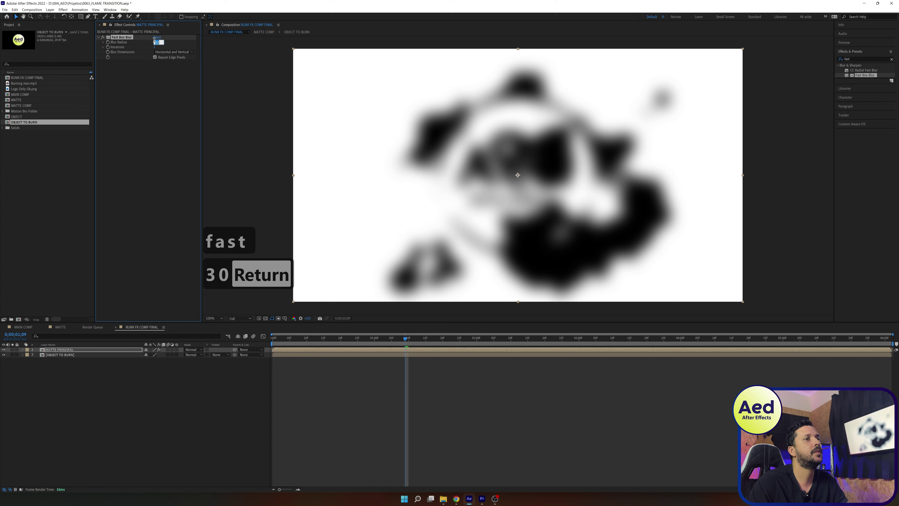
{"action": "type", "text": "15"}
{"action": "key", "text": "Return"}
Step: Apply Levels to the MATTE PRINCIPAL layer and lower its Gamma to about 0.77
{"action": "left_click", "coordinate": [849, 59]}
{"action": "type", "text": "level"}
{"action": "double_click", "coordinate": [860, 95]}
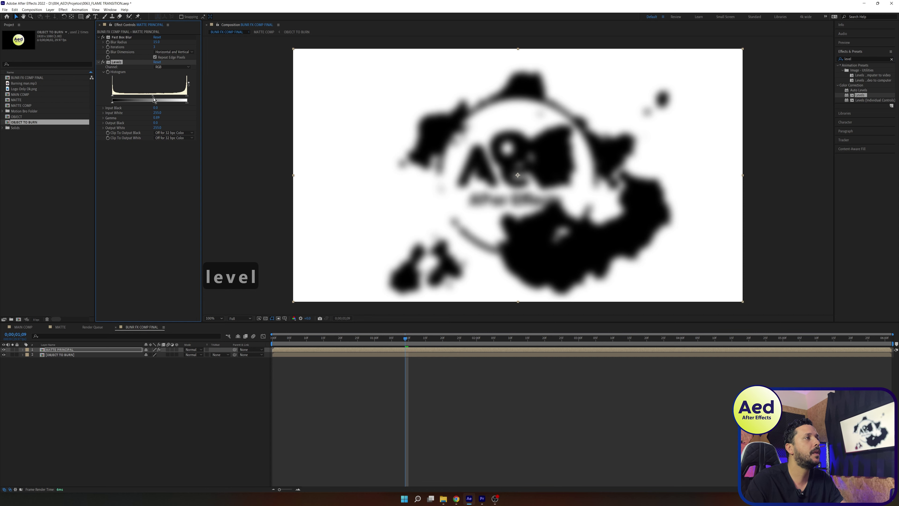
{"action": "left_click_drag", "start_coordinate": [154, 99], "coordinate": [157, 99]}
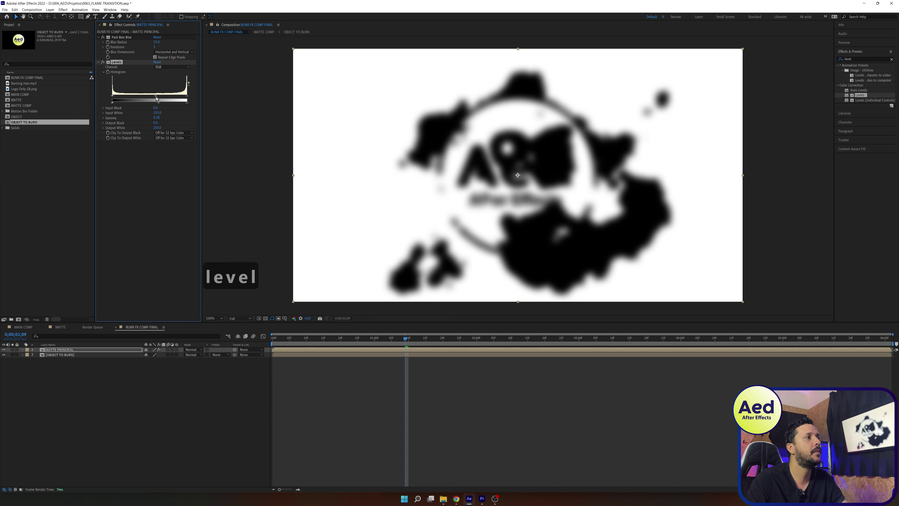
Step: Apply Hue/Saturation to MATTE PRINCIPAL with Colorize enabled, Colorize Hue 30, Colorize Saturation 15 and Colorize Lightness 15
{"action": "left_click", "coordinate": [861, 59]}
{"action": "type", "text": "hue"}
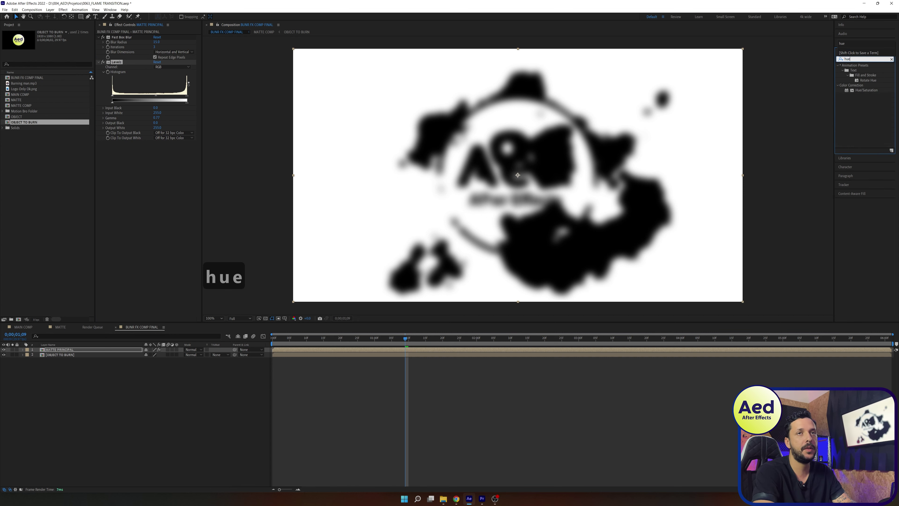
{"action": "double_click", "coordinate": [866, 90]}
{"action": "left_click", "coordinate": [154, 214]}
{"action": "type", "text": "30"}
{"action": "key", "text": "Return"}
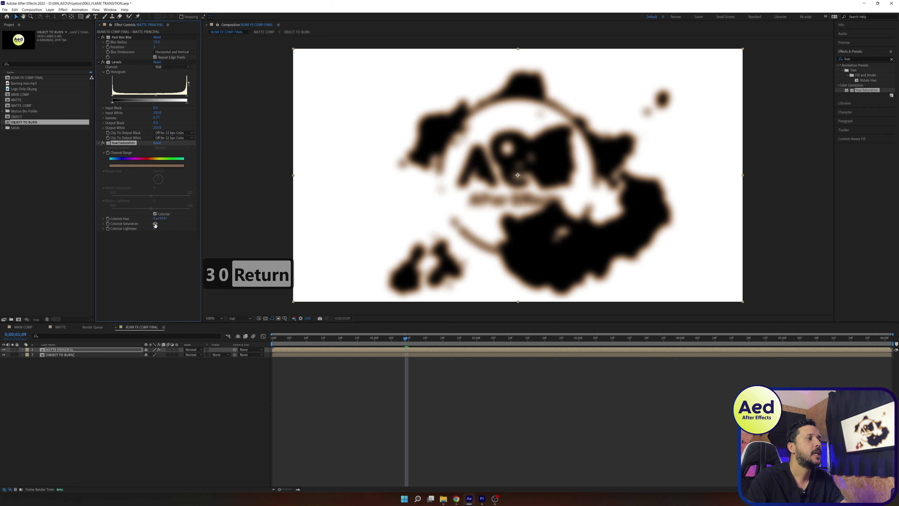
{"action": "type", "text": "15"}
{"action": "key", "text": "Tab"}
{"action": "type", "text": "15"}
{"action": "key", "text": "Return"}
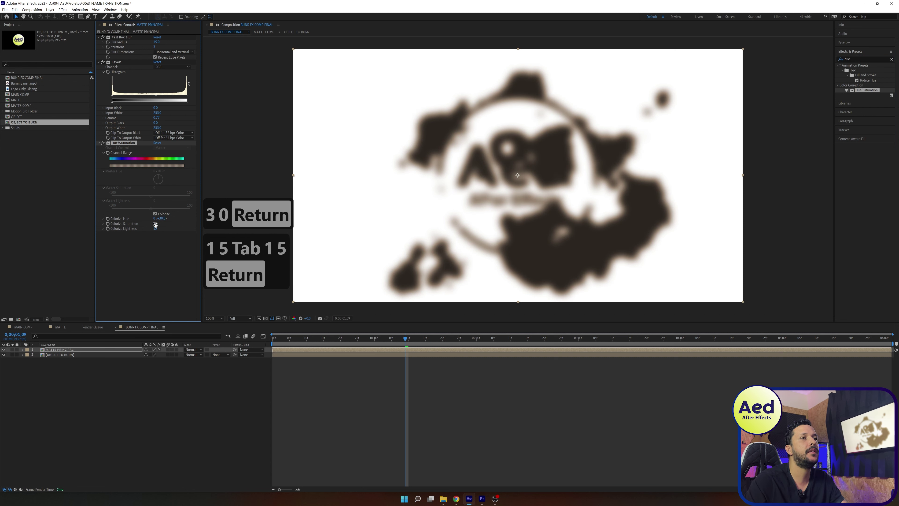
Step: Set the MATTE PRINCIPAL layer's blending mode to Linear Burn and play back the result
{"action": "left_click", "coordinate": [312, 352]}
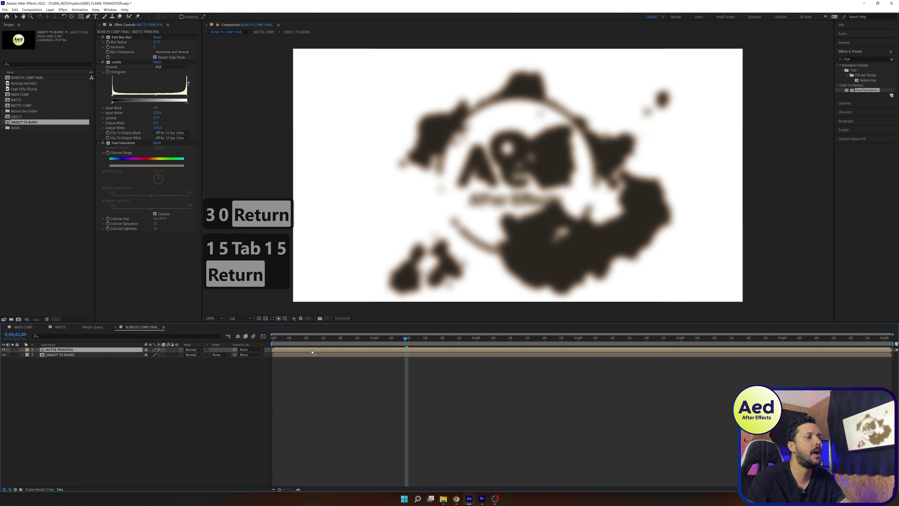
{"action": "left_click", "coordinate": [193, 354]}
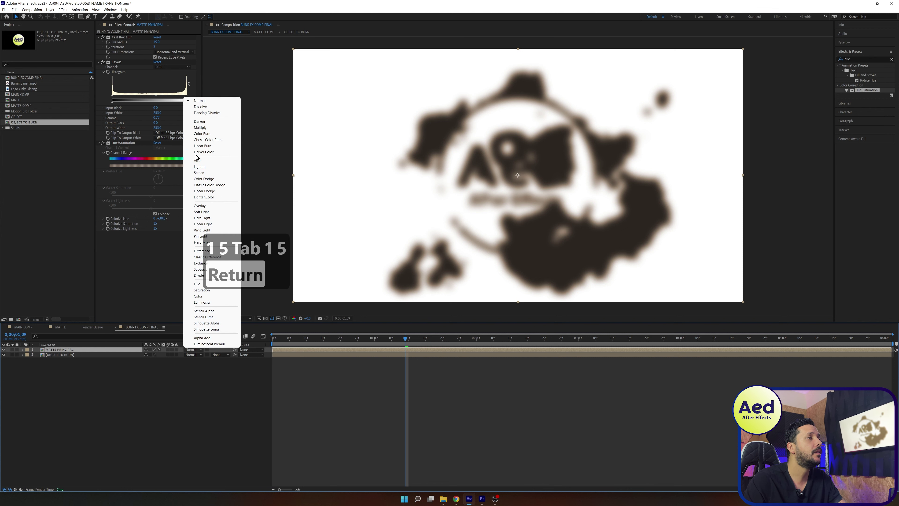
{"action": "left_click", "coordinate": [212, 146]}
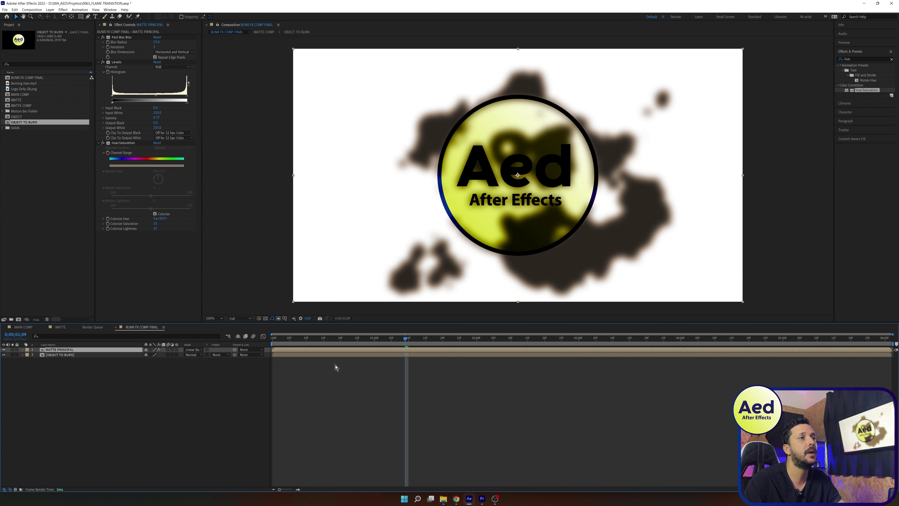
{"action": "key", "text": "space"}
Step: Create a black solid named BG and move it beneath the other layers in the final composition
{"action": "key", "text": "ctrl+y"}
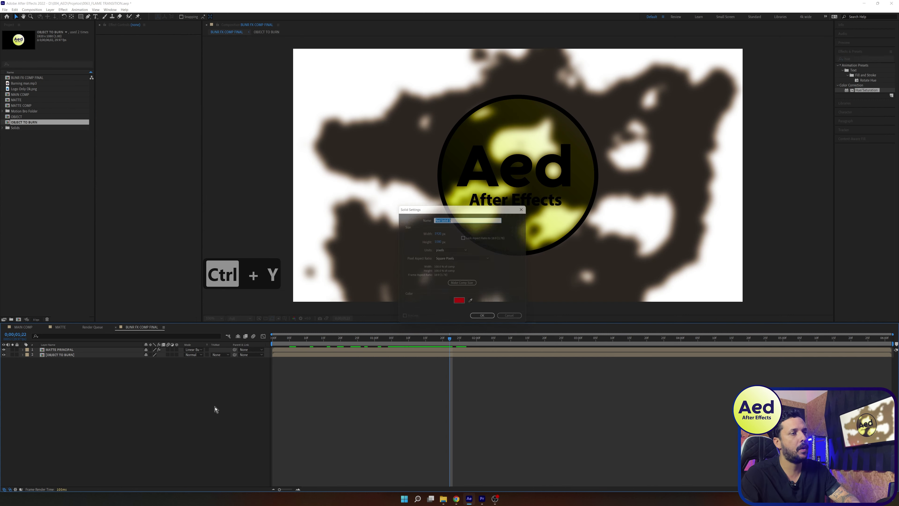
{"action": "left_click", "coordinate": [460, 303]}
{"action": "left_click", "coordinate": [468, 300]}
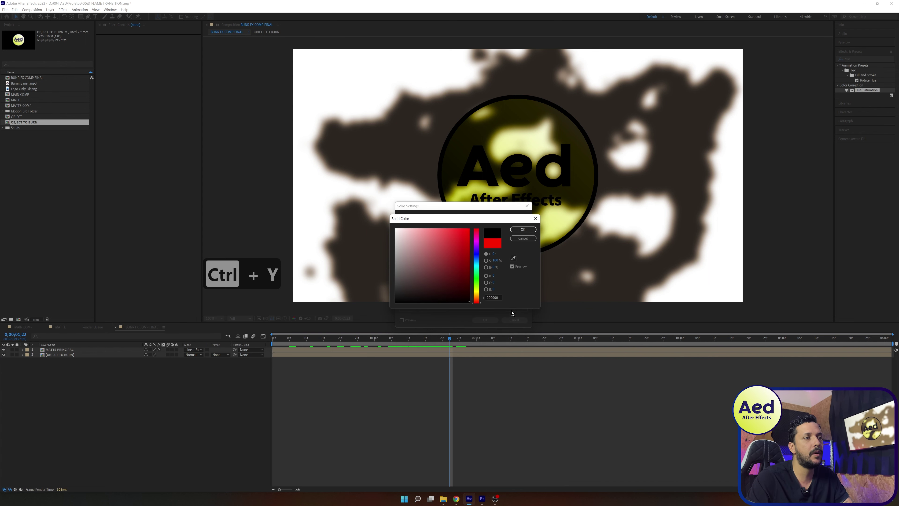
{"action": "left_click", "coordinate": [513, 233]}
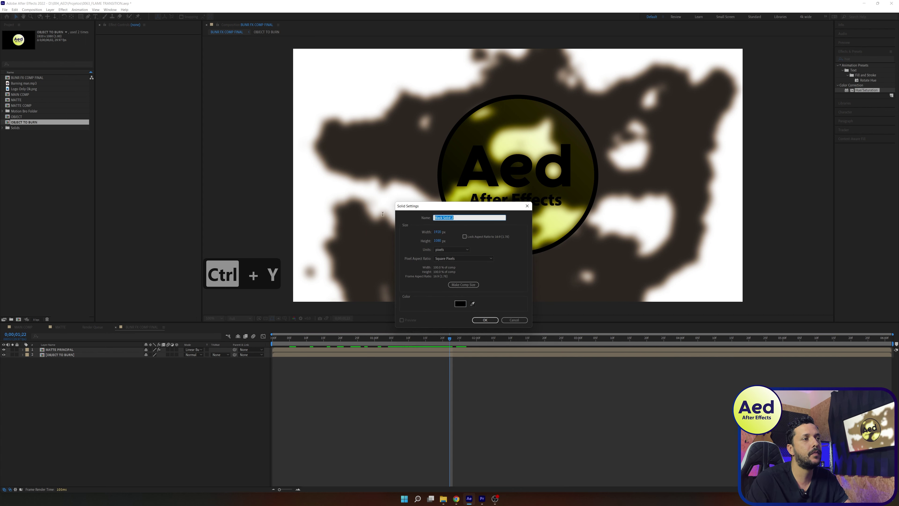
{"action": "type", "text": "GC"}
{"action": "key", "text": "ctrl+a"}
{"action": "type", "text": "BG"}
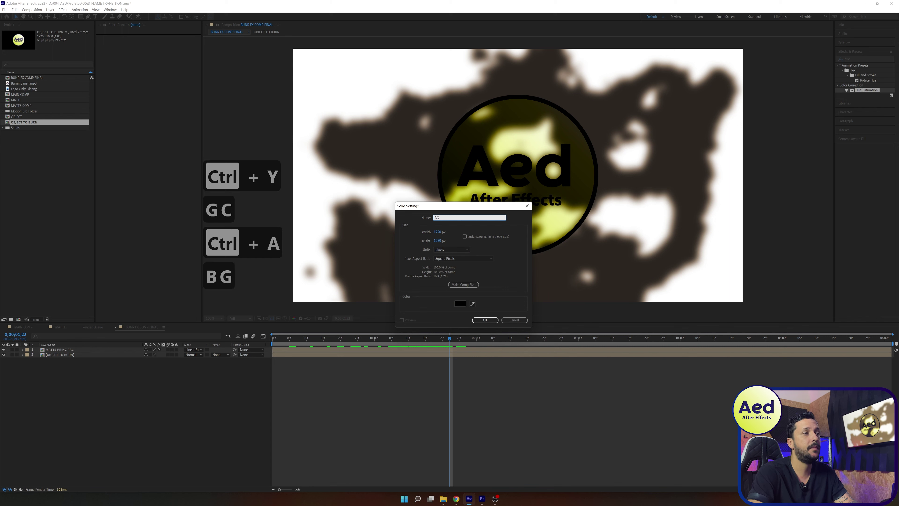
{"action": "key", "text": "Return"}
{"action": "key", "text": "ctrl+alt+Down"}
{"action": "key", "text": "ctrl+alt+Down"}
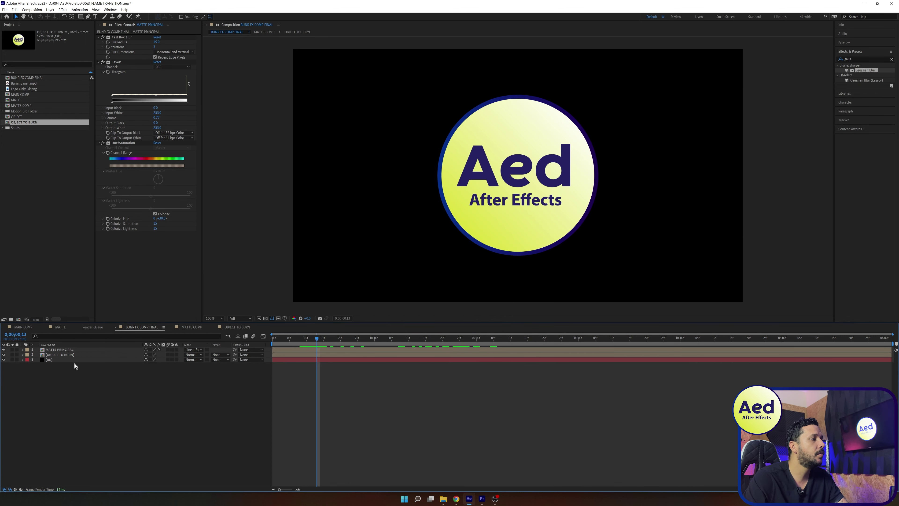
Step: Apply the Set Matte effect to the OBJECT TO BURN layer
{"action": "left_click", "coordinate": [75, 361]}
{"action": "left_click", "coordinate": [79, 356]}
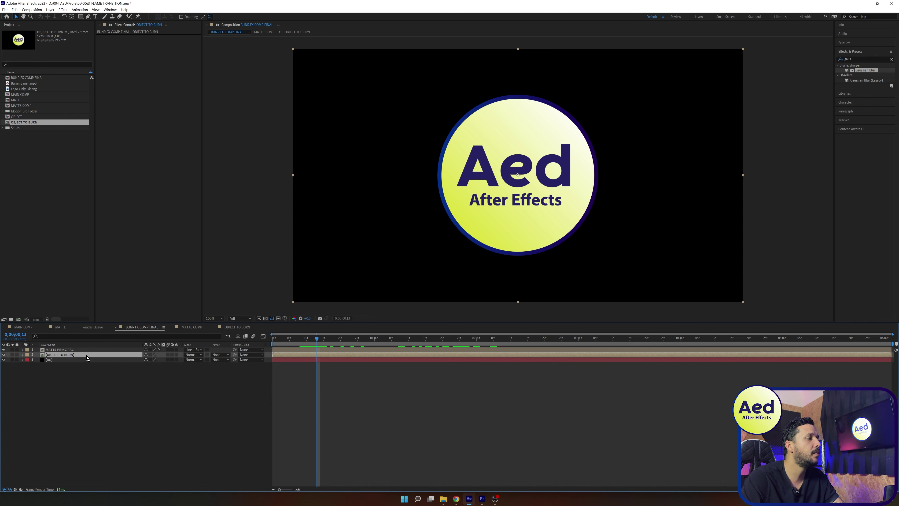
{"action": "left_click", "coordinate": [873, 59]}
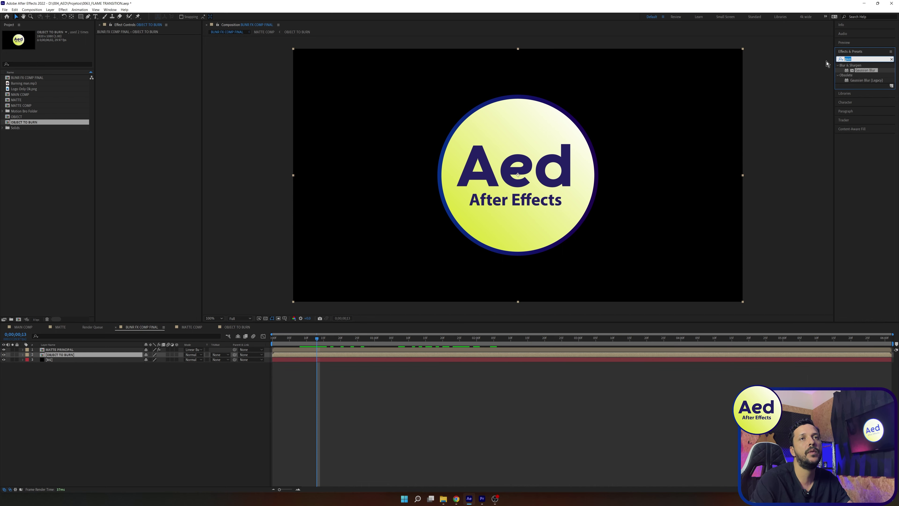
{"action": "type", "text": "set m"}
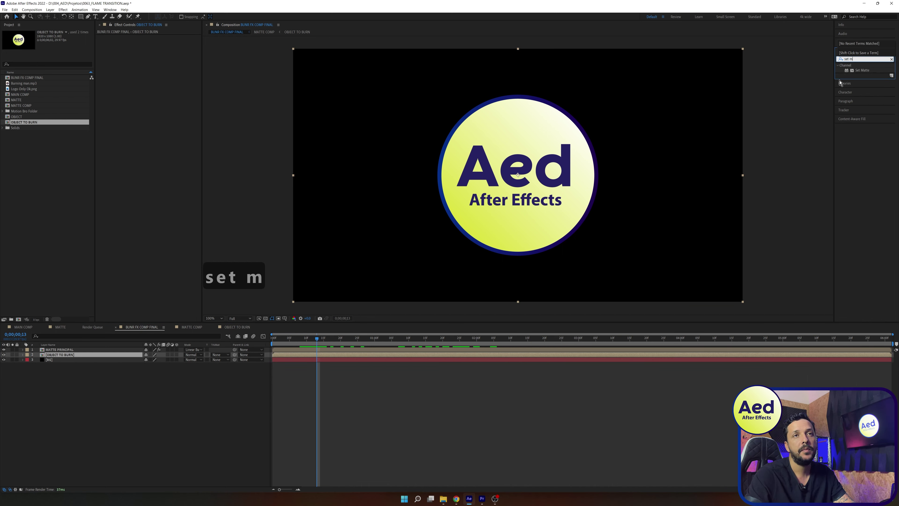
{"action": "double_click", "coordinate": [863, 70]}
Step: Set Set Matte to take its matte from MATTE PRINCIPAL using Luminance, check the burn over time and save the project
{"action": "left_click", "coordinate": [163, 42]}
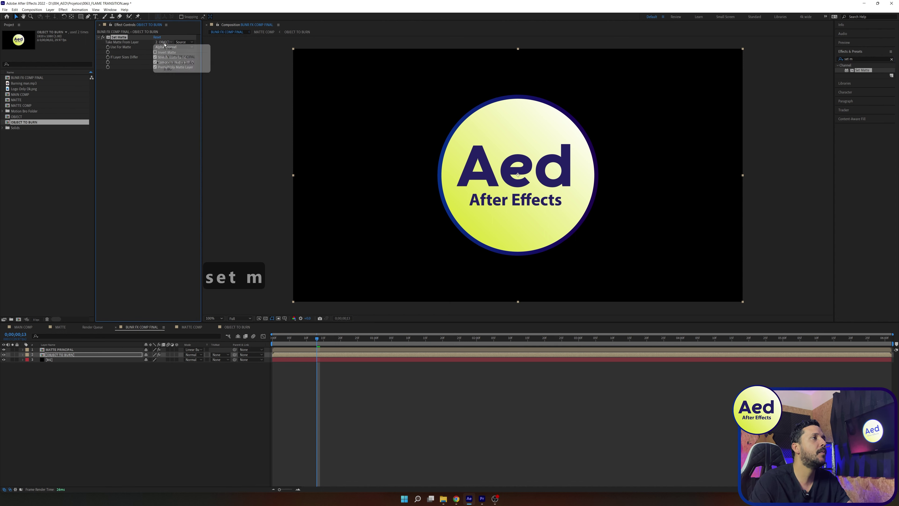
{"action": "left_click", "coordinate": [168, 57]}
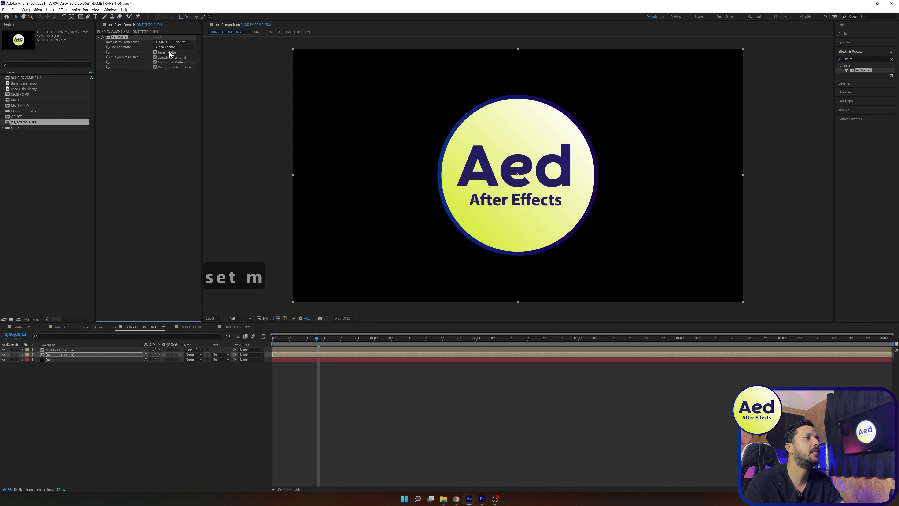
{"action": "left_click", "coordinate": [169, 47]}
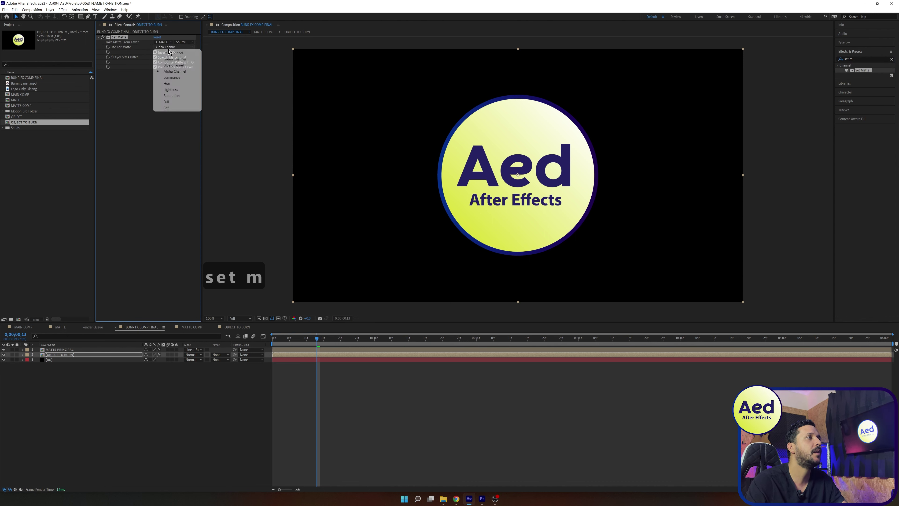
{"action": "left_click", "coordinate": [173, 77]}
{"action": "mouse_move", "coordinate": [318, 342]}
{"action": "left_mouse_down"}
{"action": "mouse_move", "coordinate": [474, 362]}
{"action": "mouse_move", "coordinate": [339, 365]}
{"action": "mouse_move", "coordinate": [440, 364]}
{"action": "mouse_move", "coordinate": [470, 372]}
{"action": "left_mouse_up"}
{"action": "left_click_drag", "start_coordinate": [381, 374], "coordinate": [415, 372]}
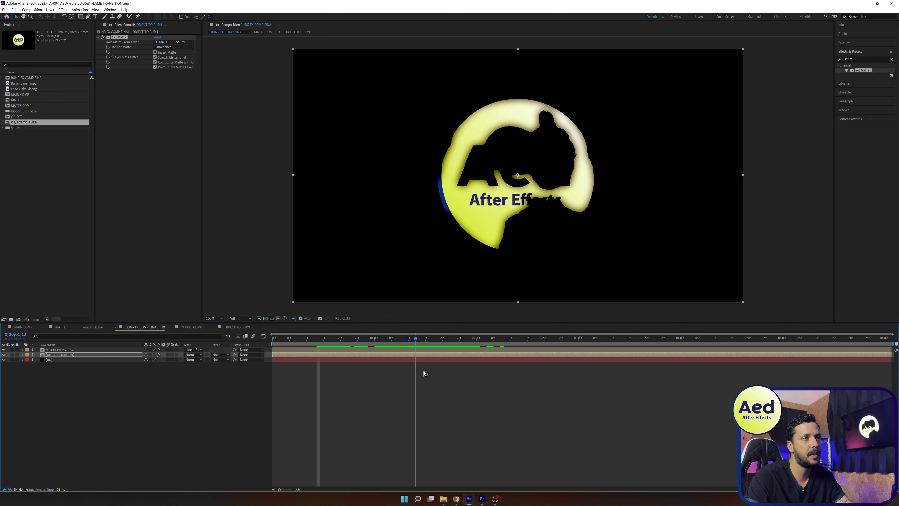
{"action": "key", "text": "ctrl+s"}
Step: Duplicate the MATTE PRINCIPAL layer and rename the copy MATTE FIRE
{"action": "left_click", "coordinate": [93, 350]}
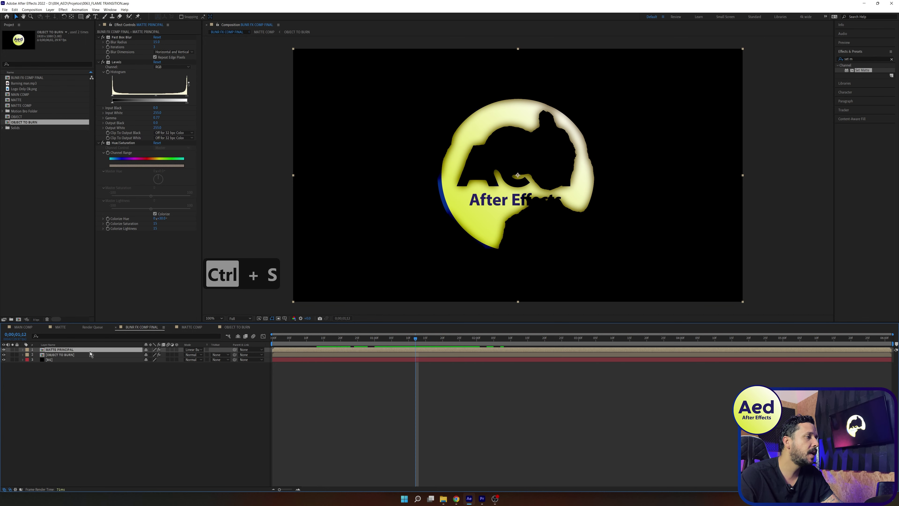
{"action": "key", "text": "ctrl+d"}
{"action": "key", "text": "Return"}
{"action": "key", "text": "BackSpace"}
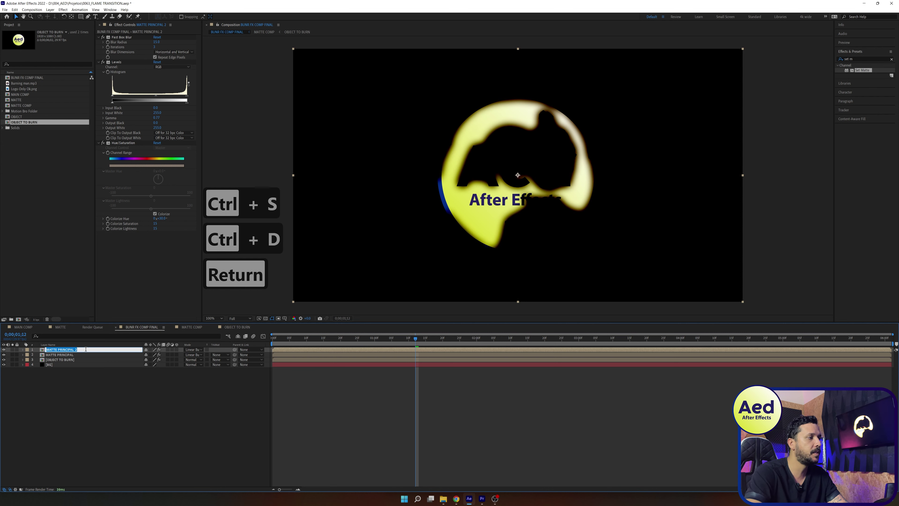
{"action": "type", "text": "MATTE FIRE"}
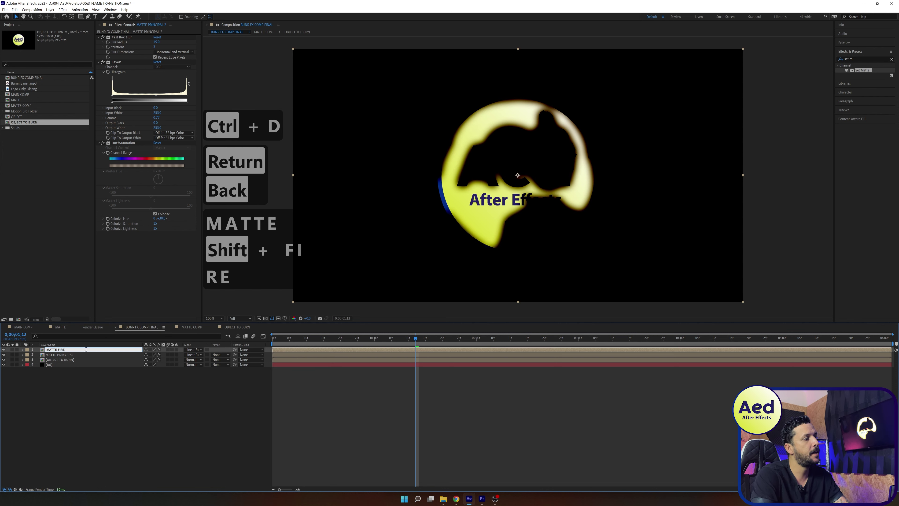
{"action": "key", "text": "Return"}
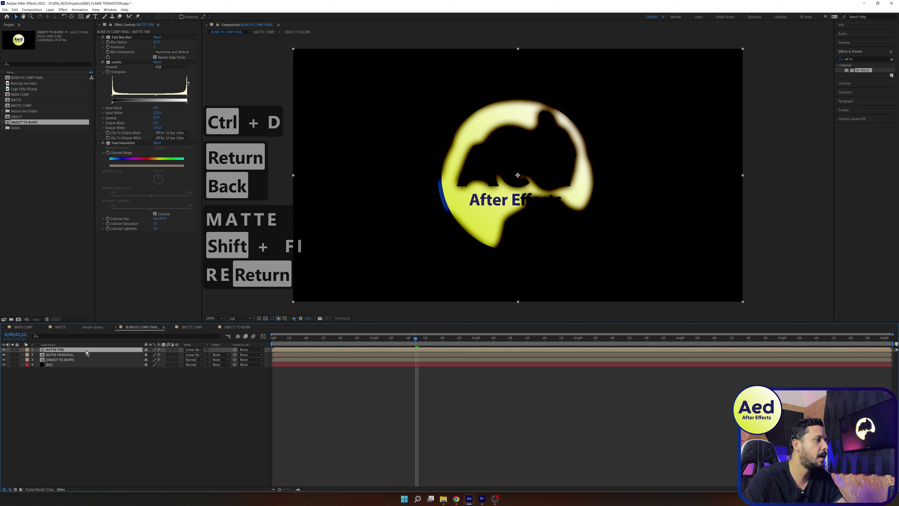
Step: Replace all effects on MATTE FIRE with the copied stack of Invert, Turbulent Displace, CC Composite, Fractal Noise, Set Matte, Tritone and two Glows
{"action": "left_click", "coordinate": [151, 273]}
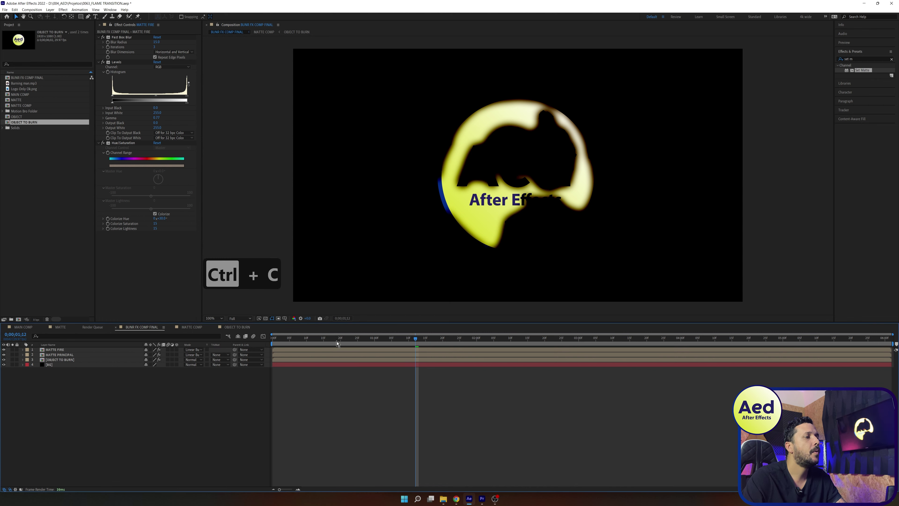
{"action": "left_click_drag", "start_coordinate": [336, 340], "coordinate": [395, 358]}
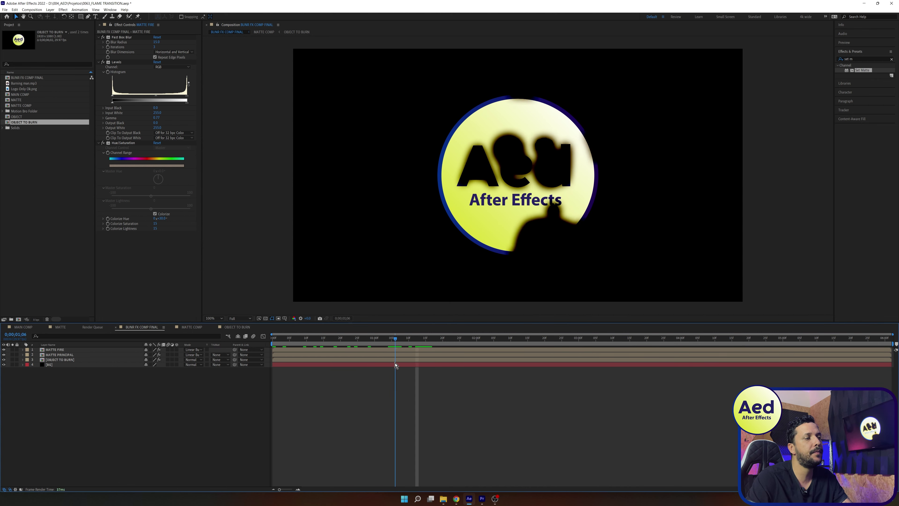
{"action": "left_click", "coordinate": [79, 350]}
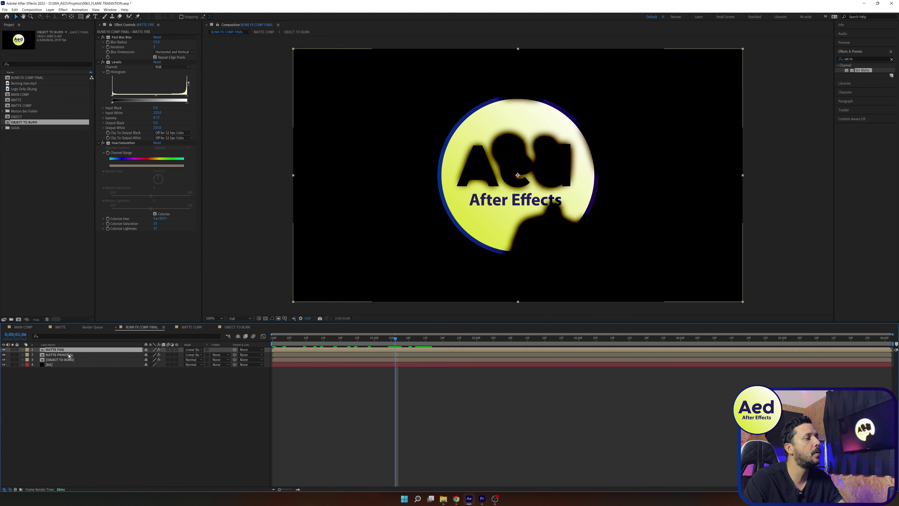
{"action": "left_click", "coordinate": [137, 273]}
{"action": "key", "text": "ctrl+a"}
{"action": "key", "text": "Delete"}
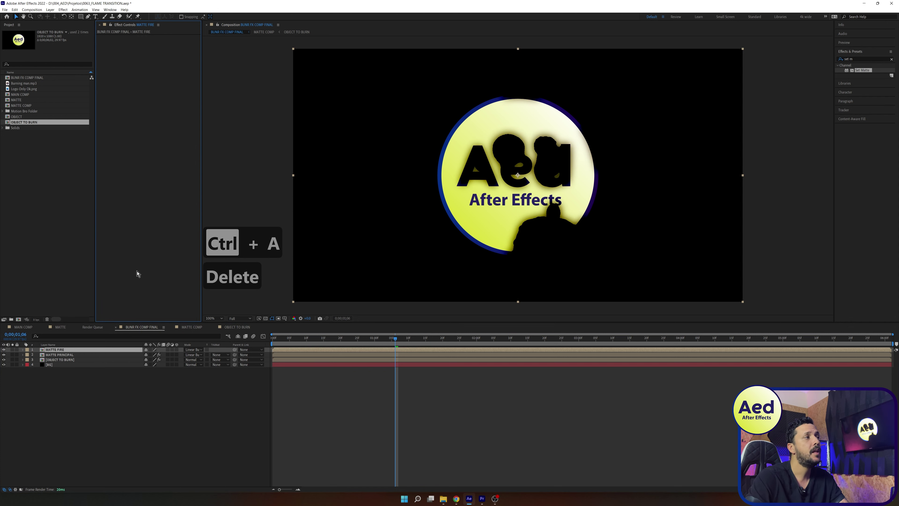
{"action": "key", "text": "ctrl+v"}
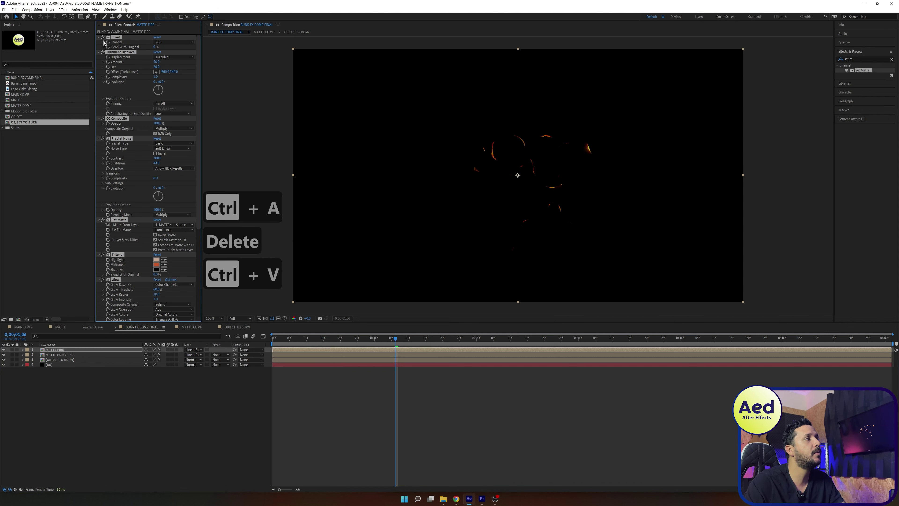
{"action": "left_click", "coordinate": [99, 37], "text": "ctrl"}
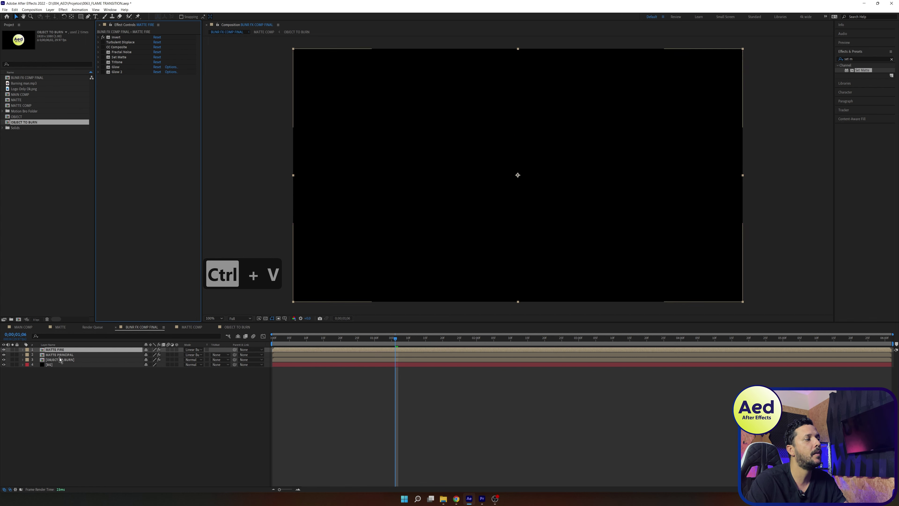
Step: Set the MATTE FIRE layer's blending mode to Add and play back the composition
{"action": "left_click_drag", "start_coordinate": [309, 349], "coordinate": [333, 349]}
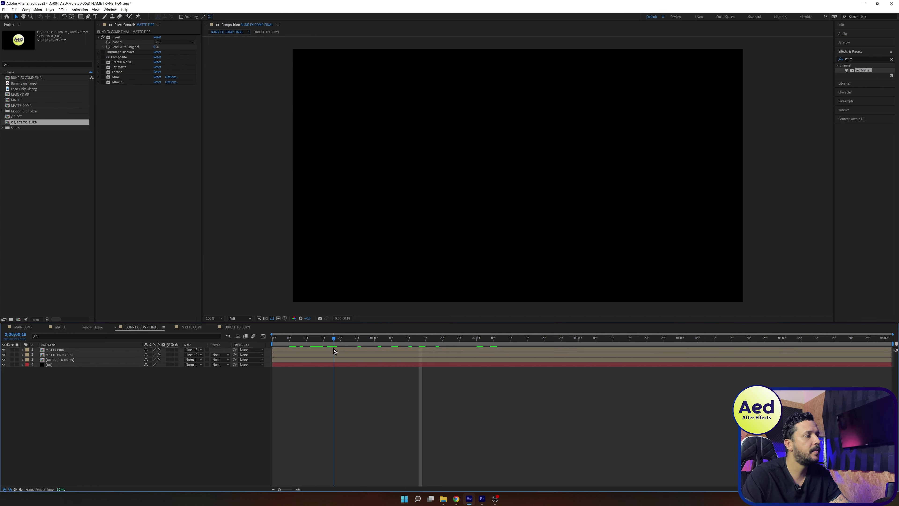
{"action": "left_click", "coordinate": [53, 349]}
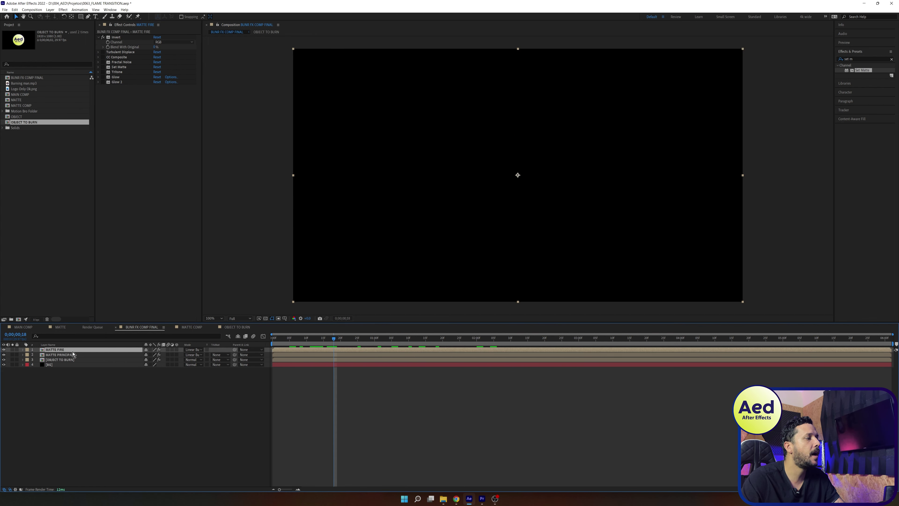
{"action": "left_click", "coordinate": [193, 349]}
{"action": "left_click", "coordinate": [206, 160]}
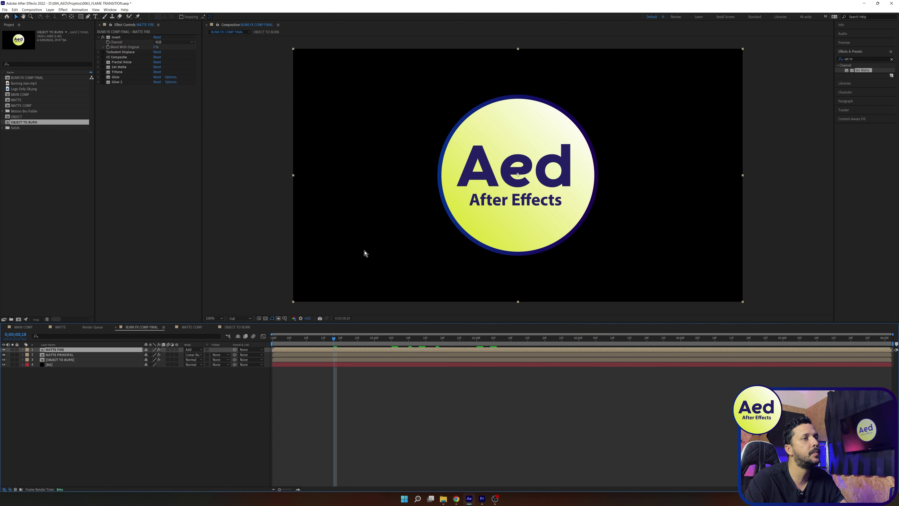
{"action": "key", "text": "space"}
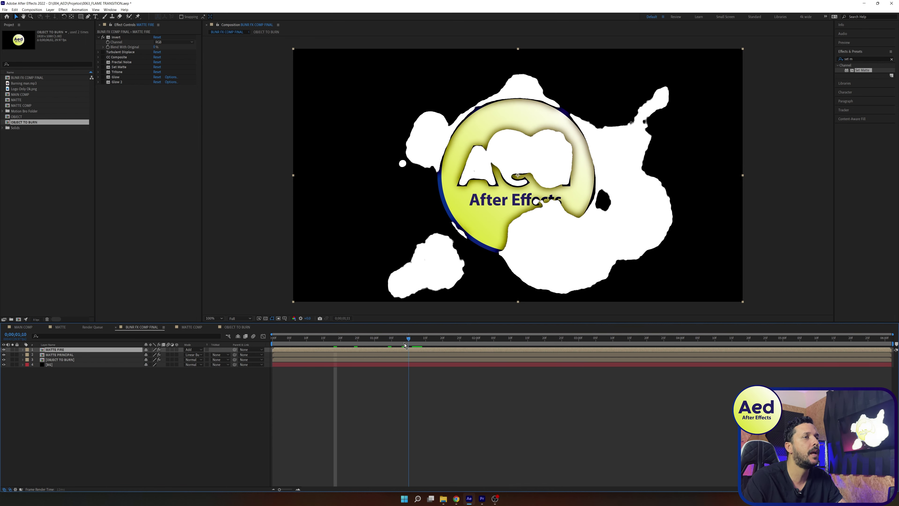
Step: Toggle MATTE FIRE's Invert effect off and back on to compare, and enable Turbulent Displace with its settings expanded
{"action": "left_click", "coordinate": [114, 38]}
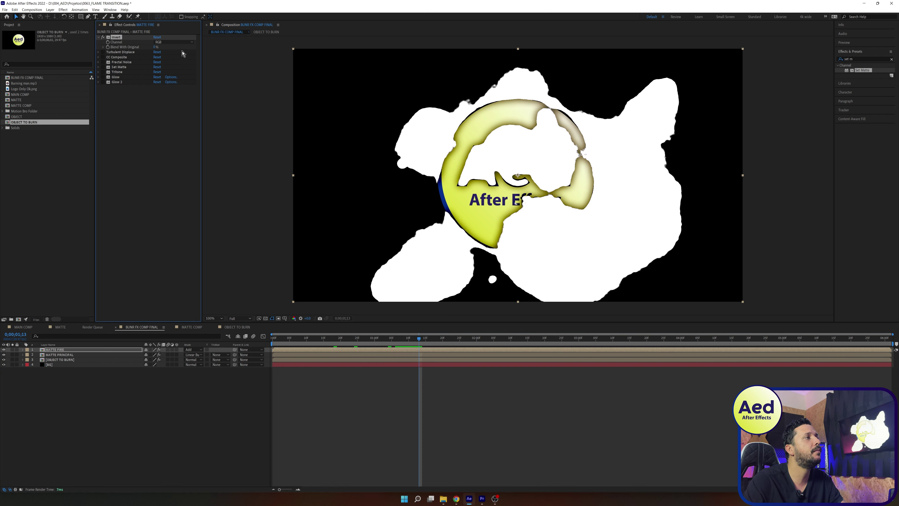
{"action": "left_click", "coordinate": [103, 37]}
{"action": "left_click", "coordinate": [104, 38]}
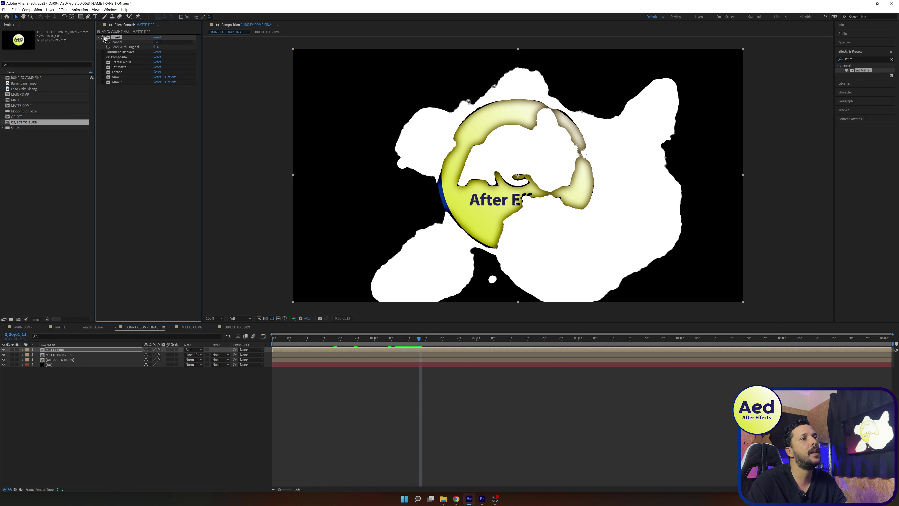
{"action": "left_click", "coordinate": [120, 53]}
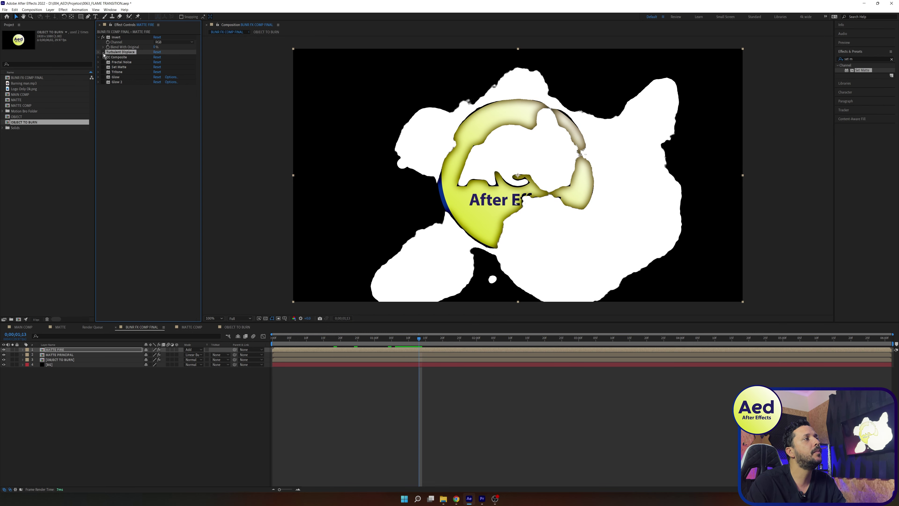
{"action": "left_click", "coordinate": [103, 52]}
{"action": "left_click", "coordinate": [98, 52]}
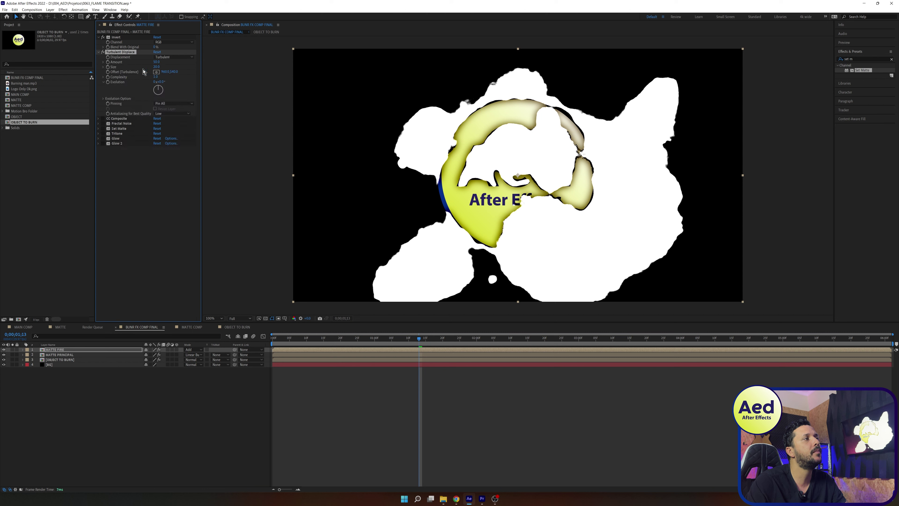
Step: Reset the Turbulent Displace effect on MATTE FIRE to its default settings and inspect its Size value
{"action": "left_click", "coordinate": [157, 53]}
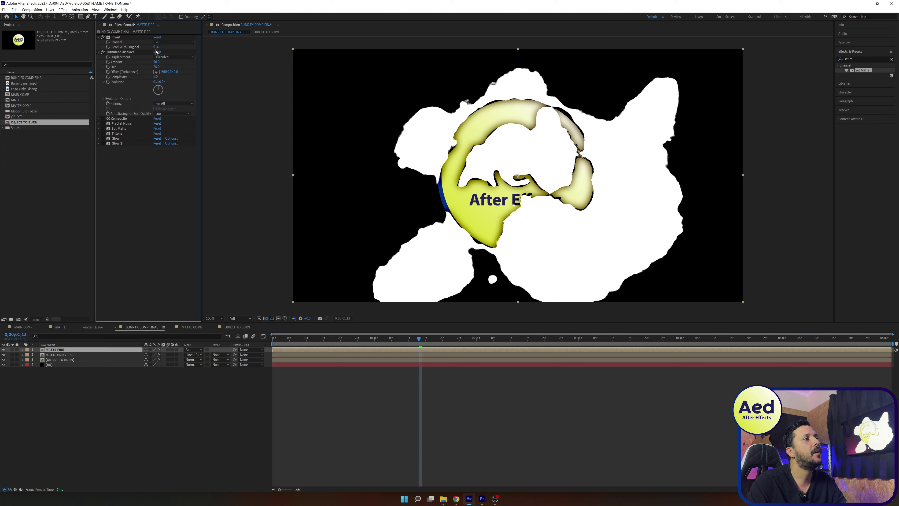
{"action": "left_click", "coordinate": [157, 67]}
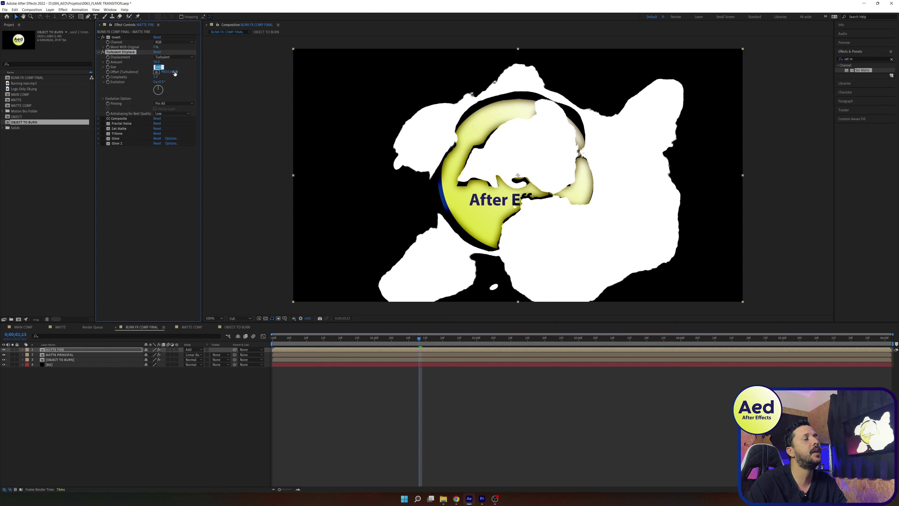
{"action": "left_click", "coordinate": [180, 84]}
{"action": "key", "text": "z"}
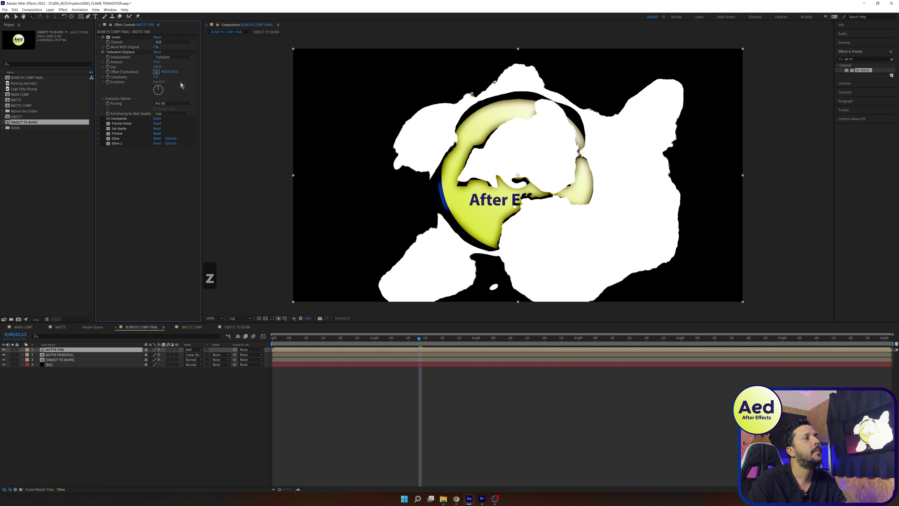